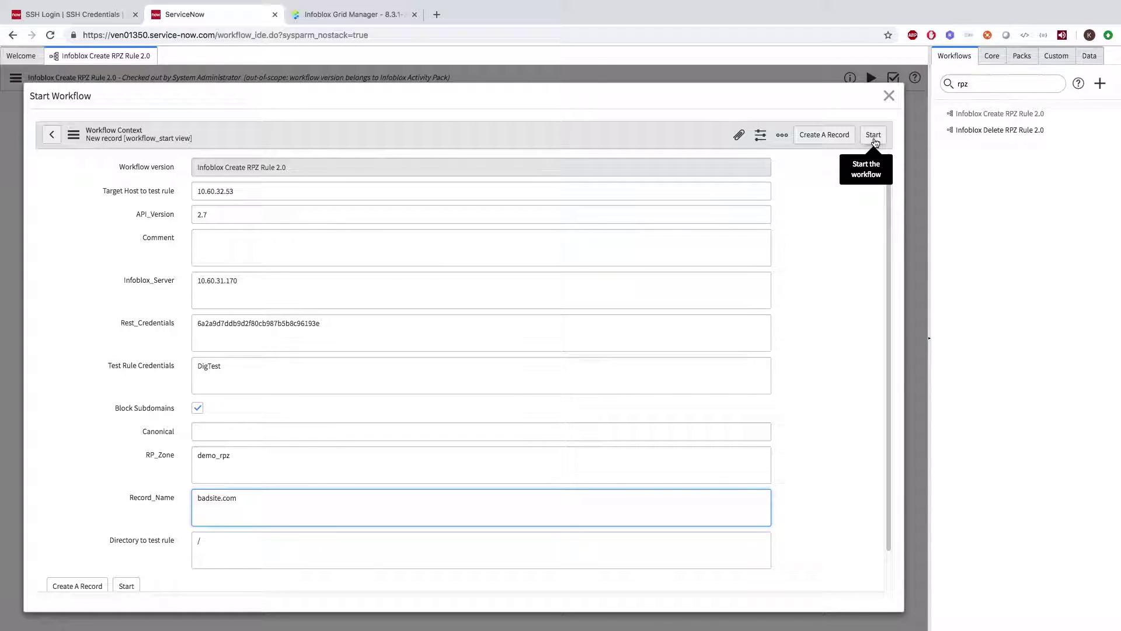
Launch the badsite.com RPZ rule workflow and refresh the diagram until the Dig subdomain test runs
click(873, 136)
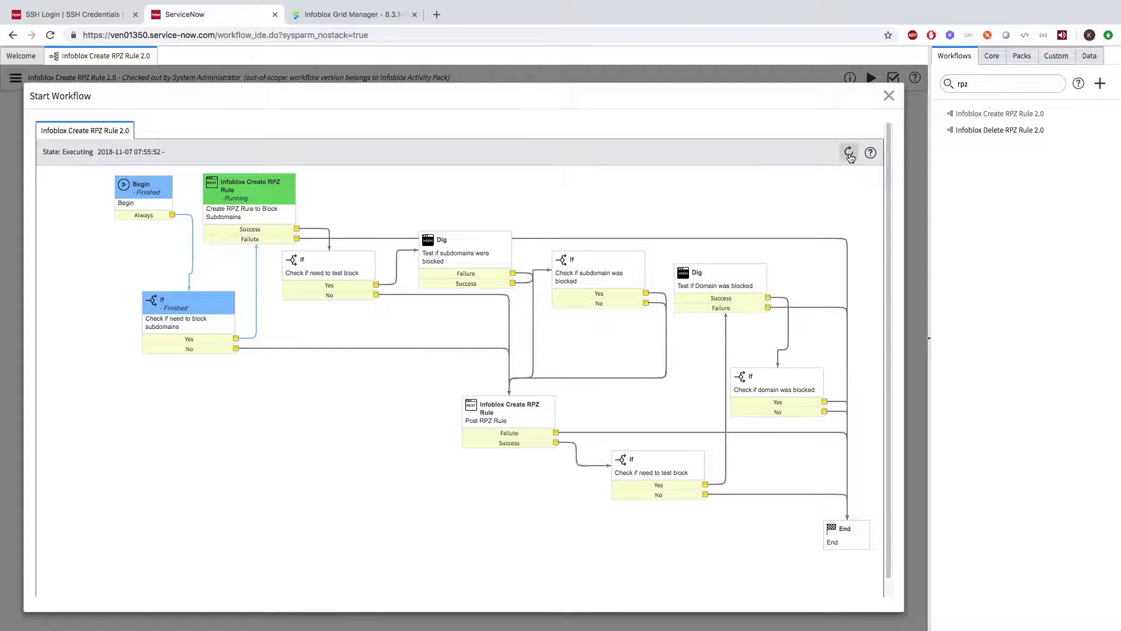
click(849, 153)
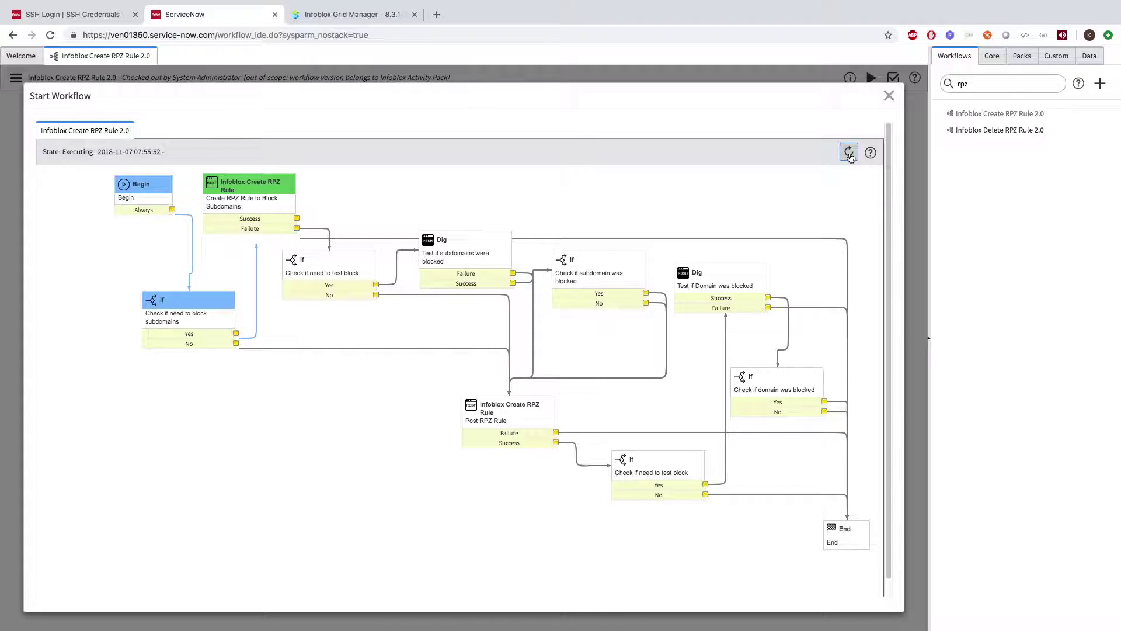
click(849, 154)
click(850, 153)
click(850, 153)
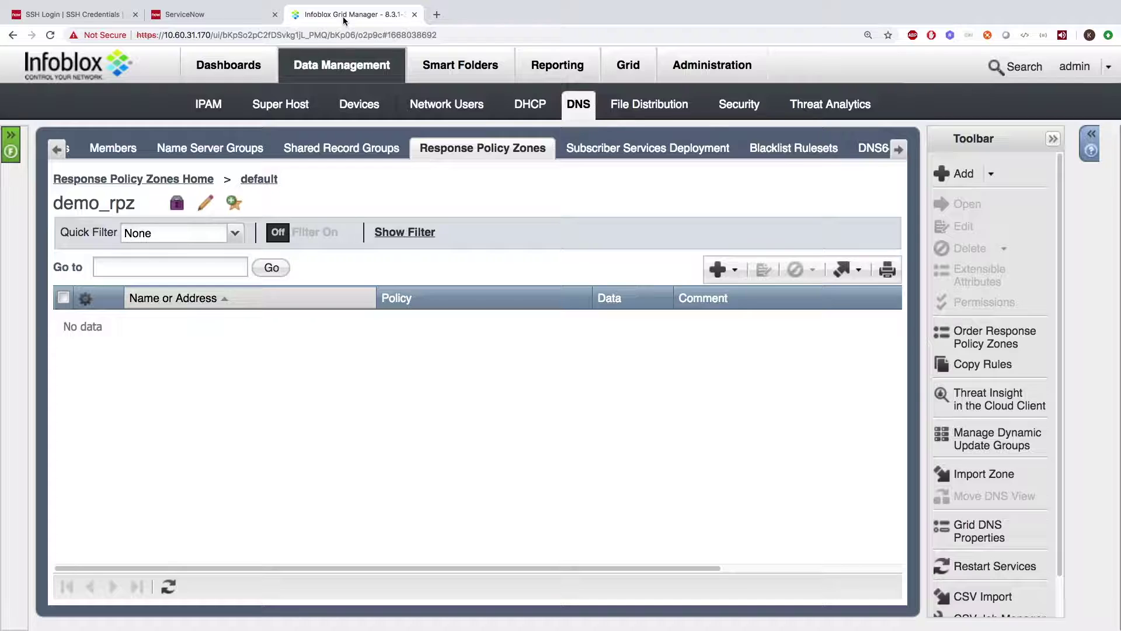
Reload demo_rpz to show *.badsite.com, refresh the workflow to Post RPZ Rule, and dig test.badsite.com
click(342, 16)
click(168, 585)
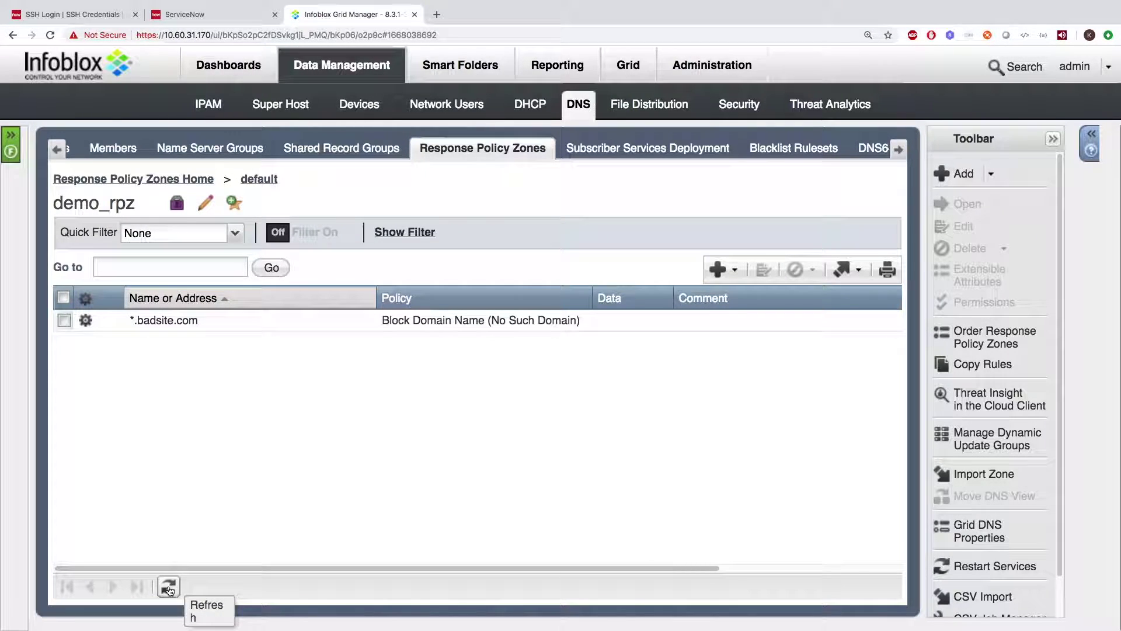
click(207, 19)
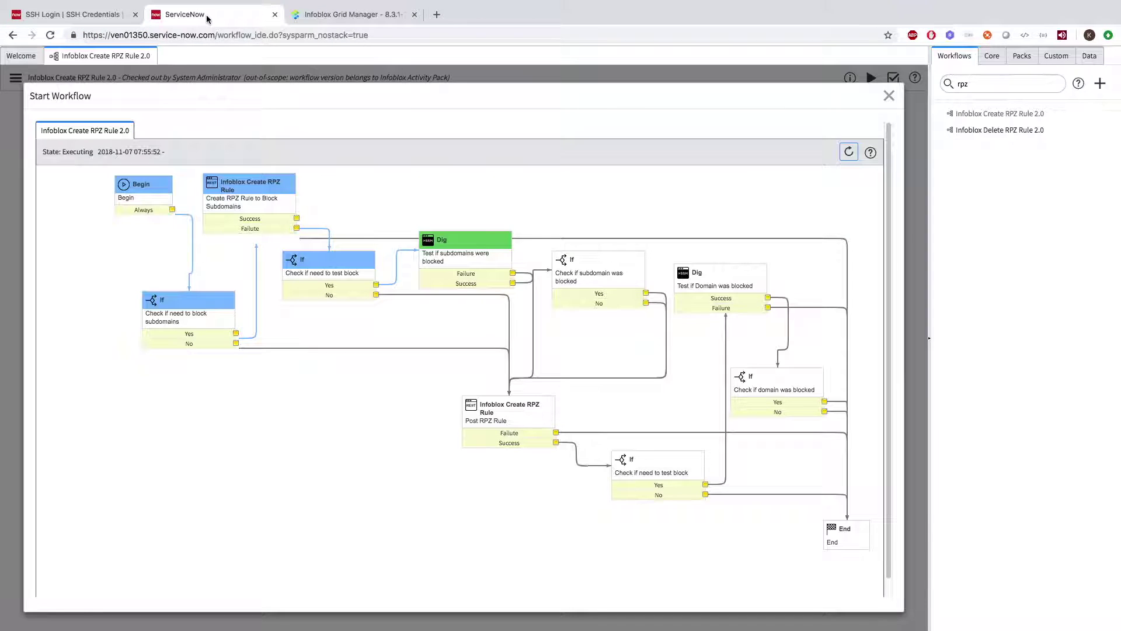
click(850, 152)
click(850, 152)
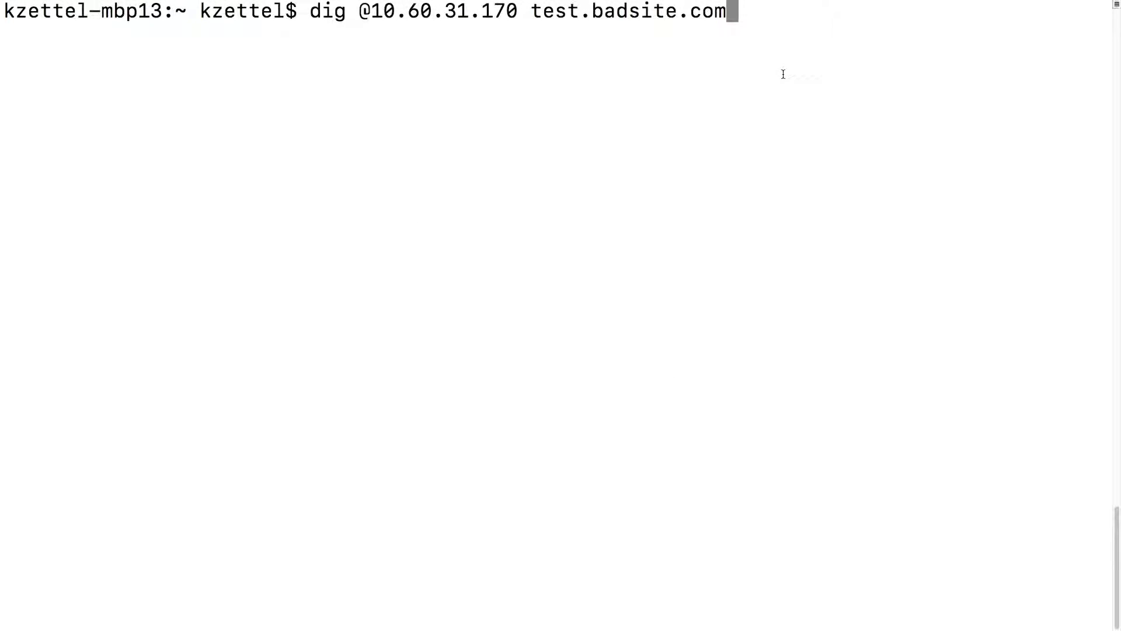
key(Return)
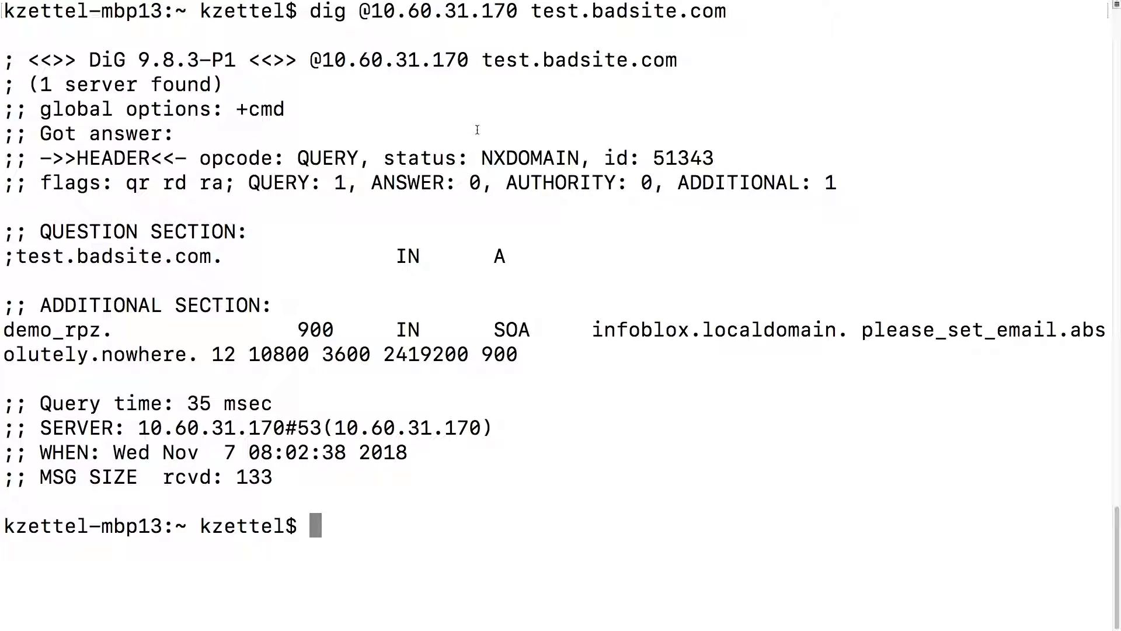
Highlight NXDOMAIN, demo_rpz and infoblox.localdomain in the test.badsite.com dig answer
double_click(496, 152)
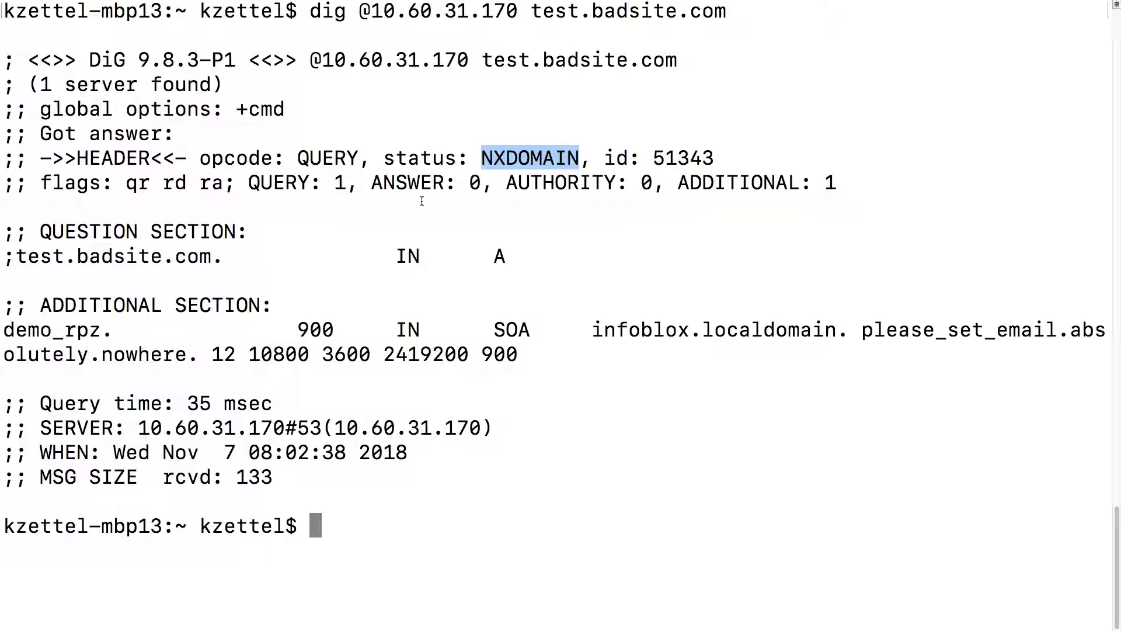
double_click(62, 329)
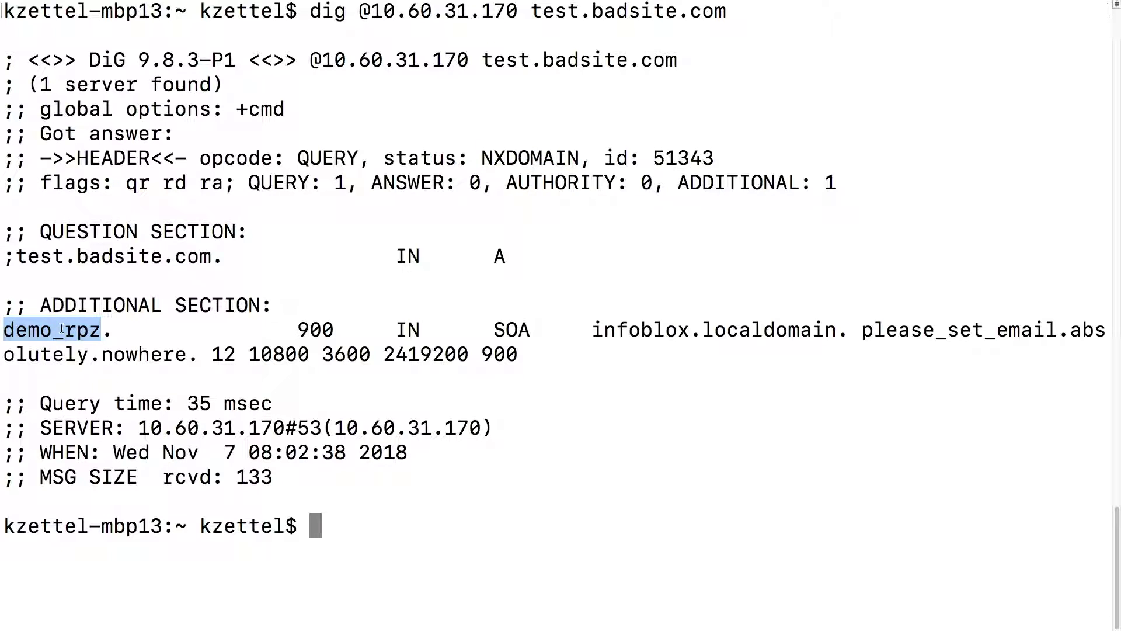
double_click(669, 331)
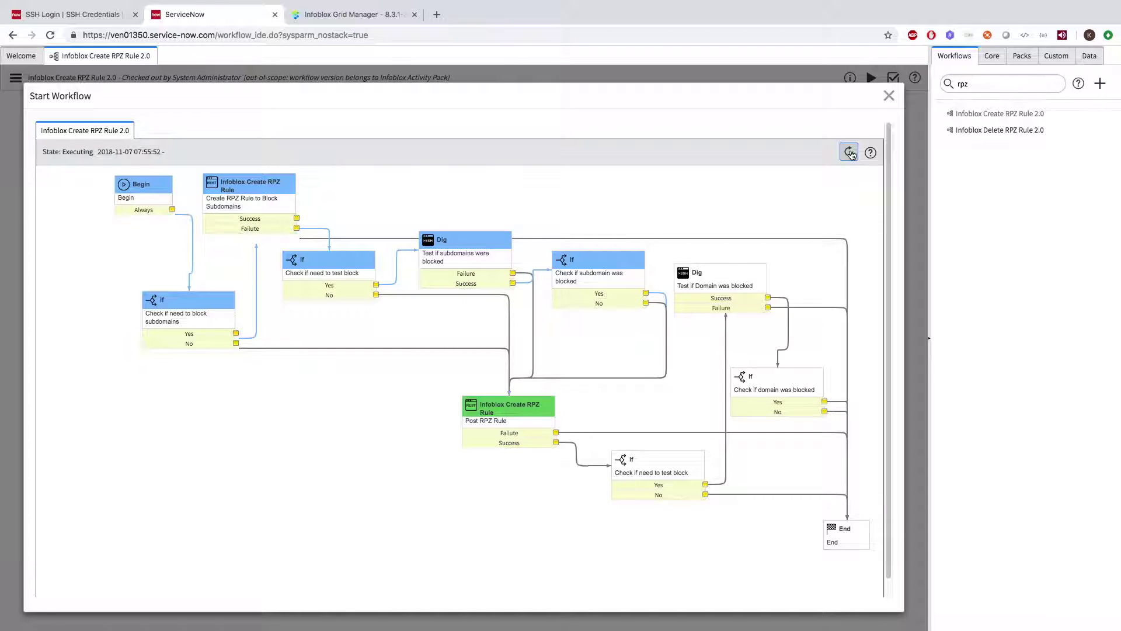
Refresh the workflow until the domain Dig test runs, then return to the demo_rpz rule list
click(850, 153)
click(850, 153)
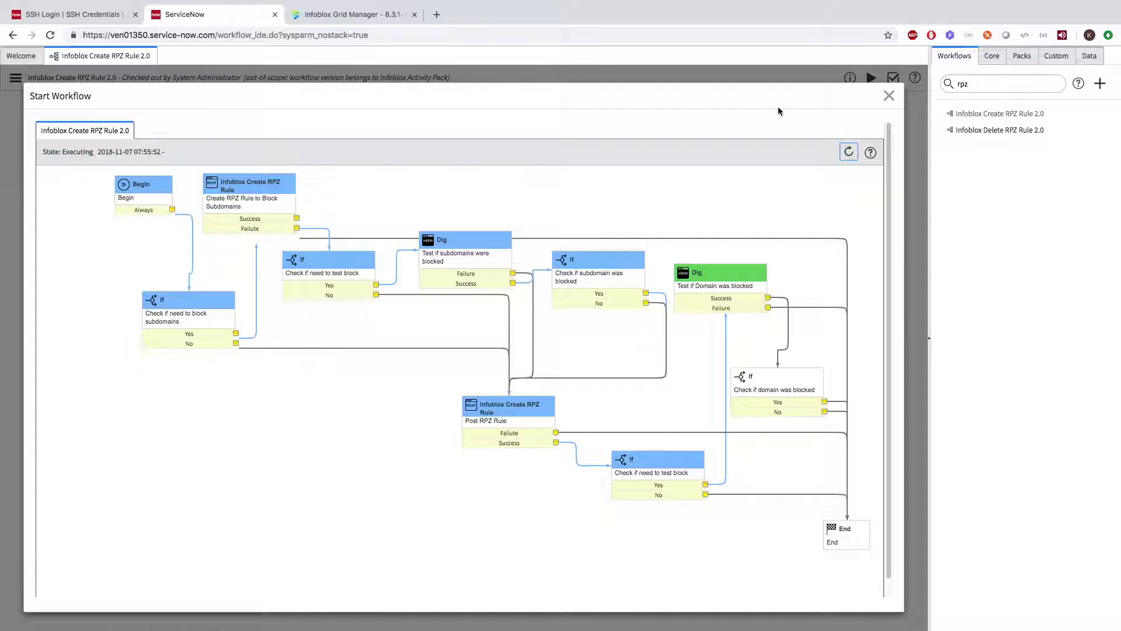
click(378, 15)
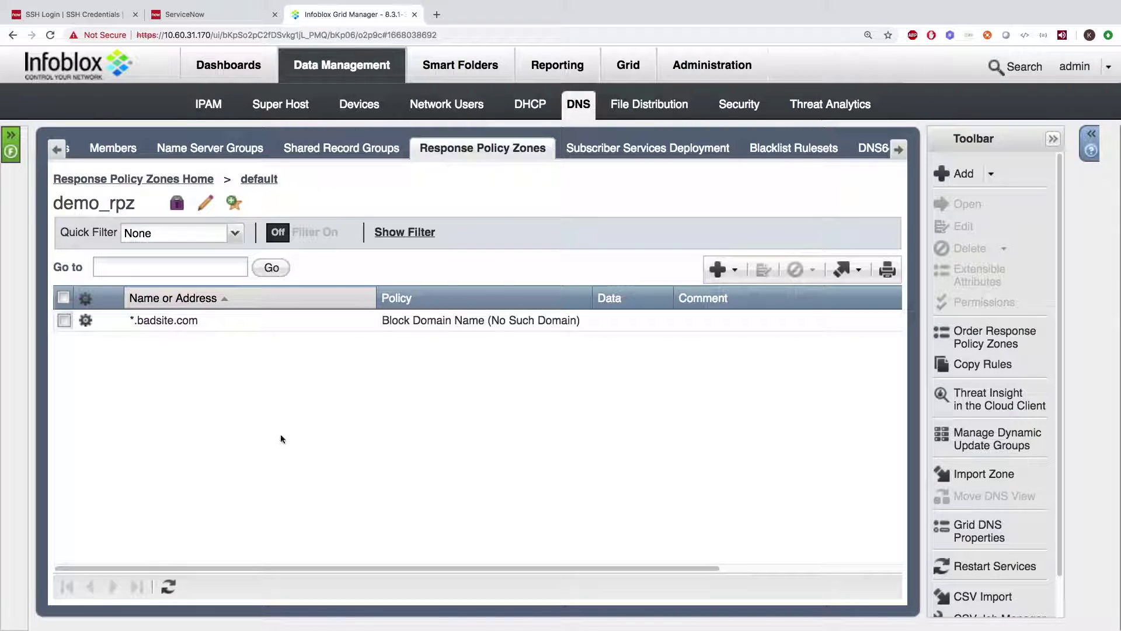
Reload demo_rpz to show the badsite.com block rule, then refresh the workflow until it ends
click(169, 585)
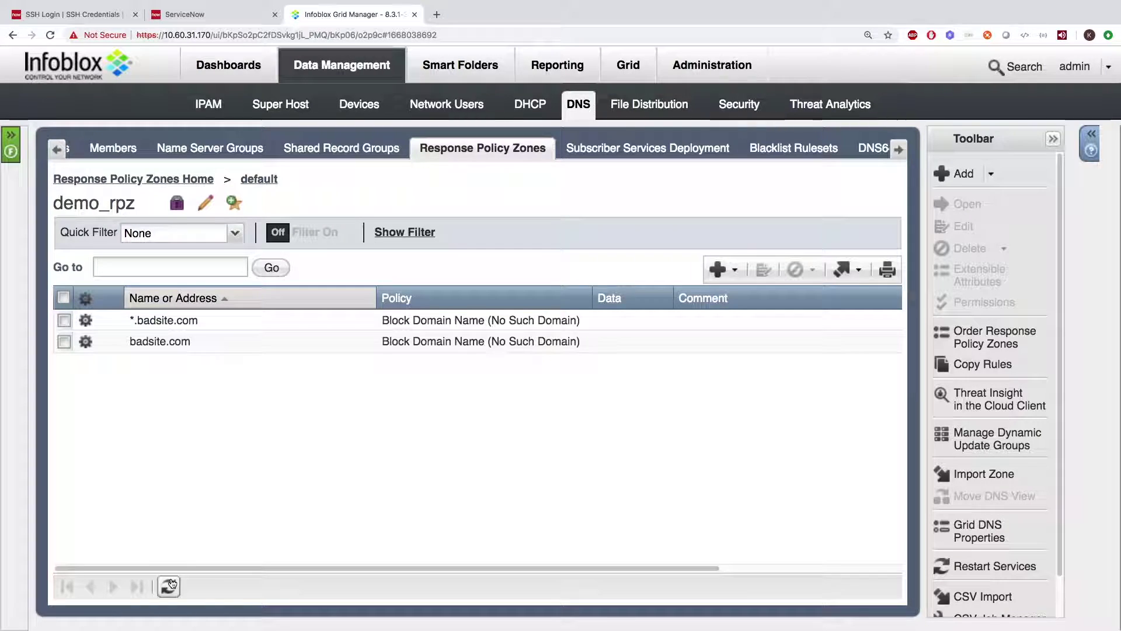
click(201, 16)
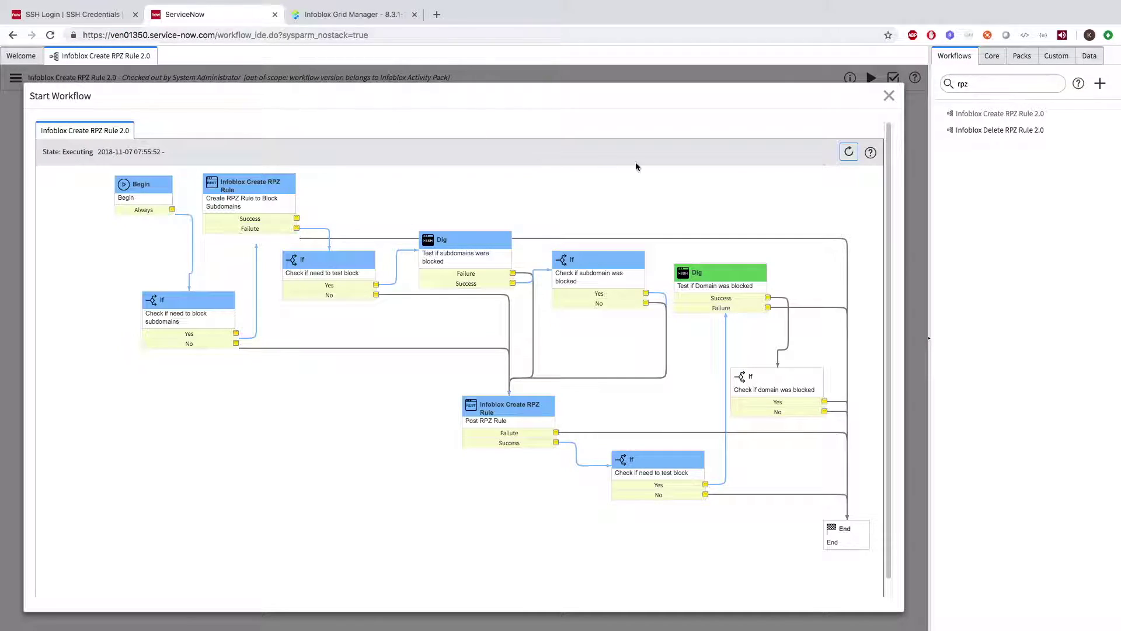
click(851, 153)
click(850, 154)
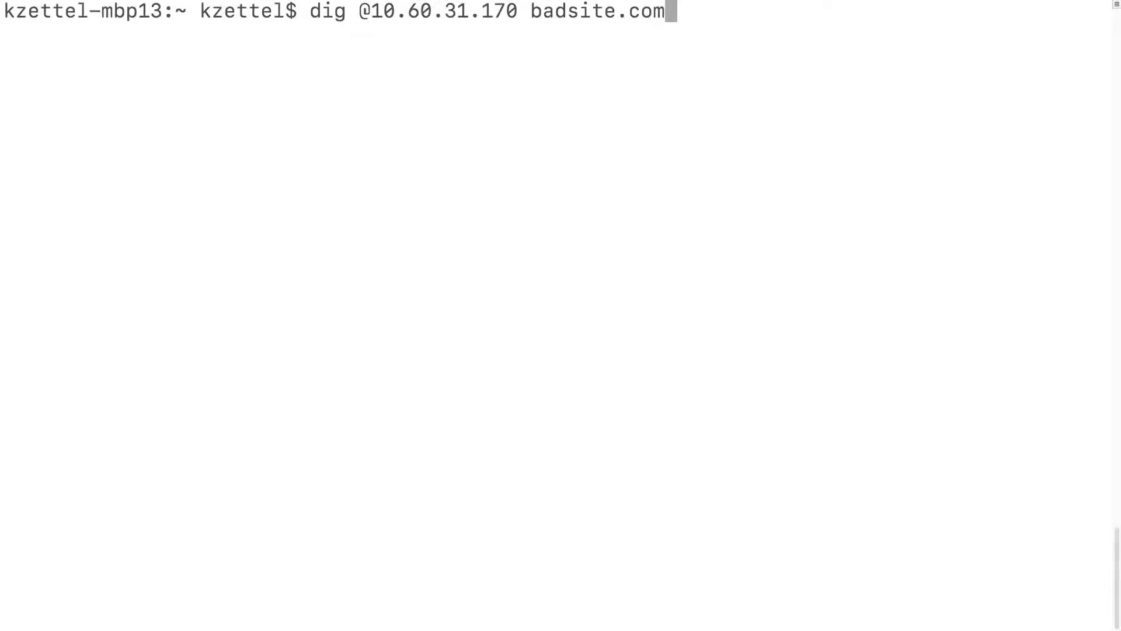
key(Return)
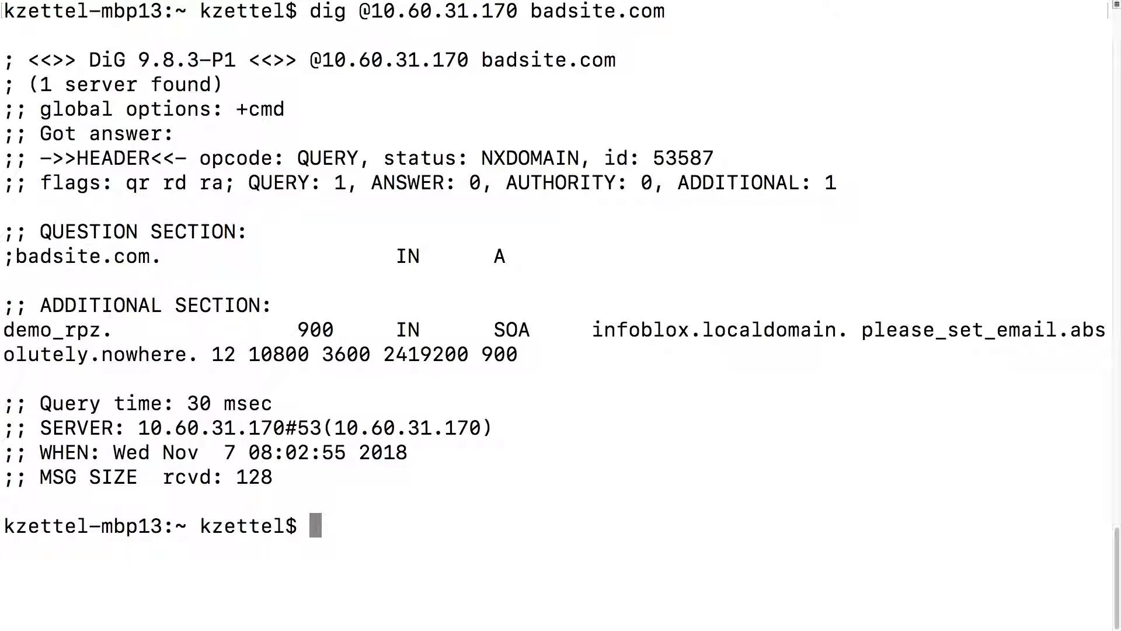
double_click(521, 155)
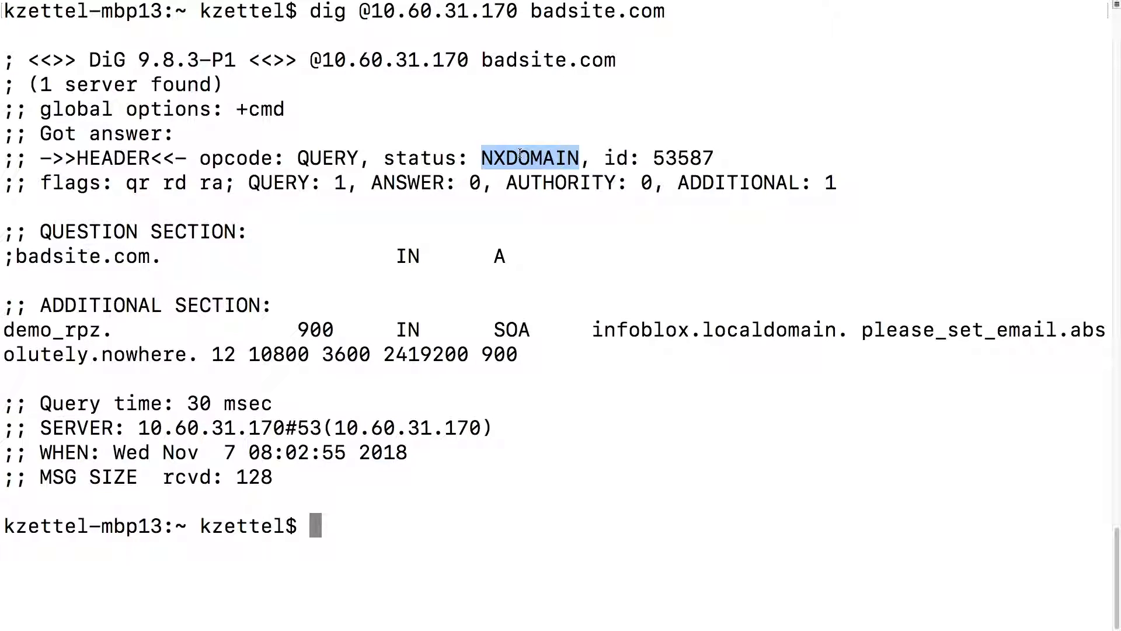
double_click(29, 330)
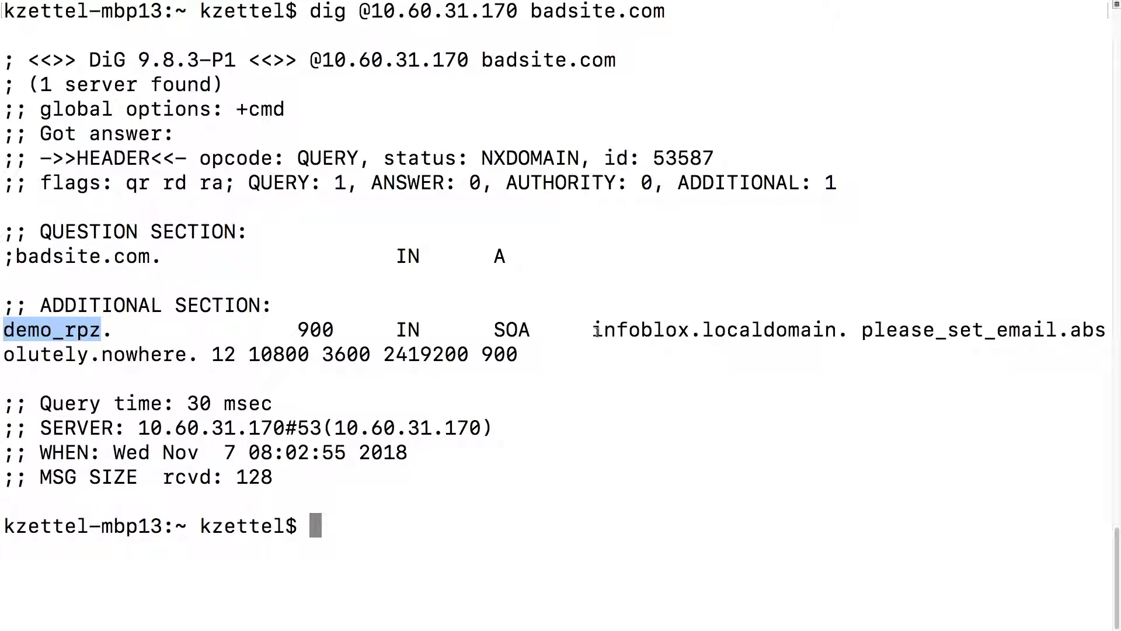
double_click(621, 329)
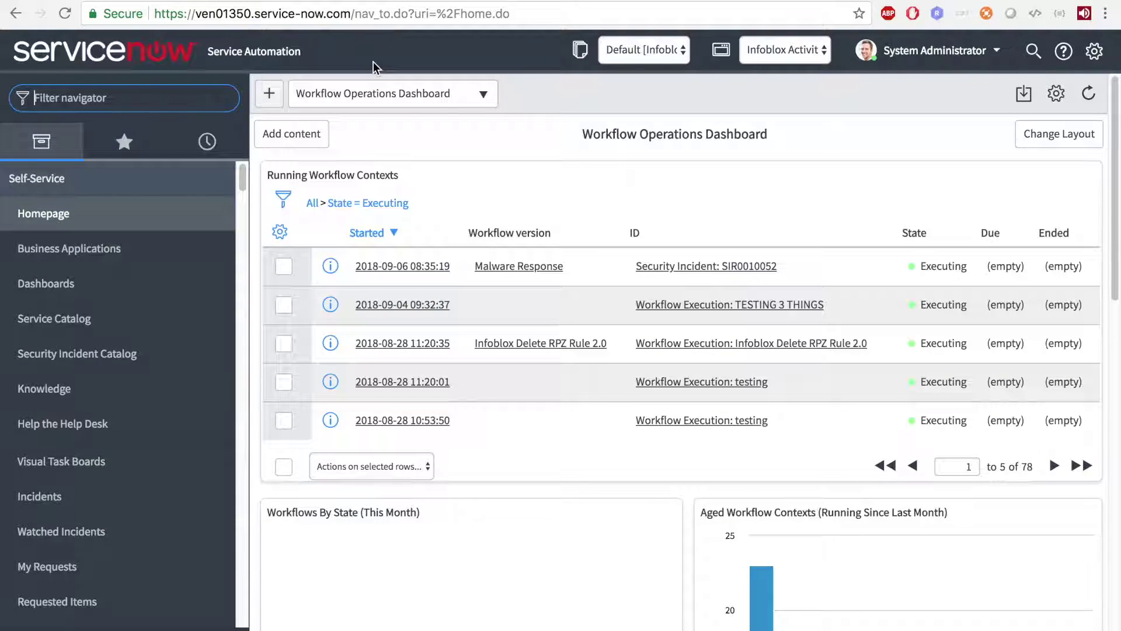
Reach the ServiceNow Store's Certified Apps via System Applications > Applications and begin a search
text(system applications)
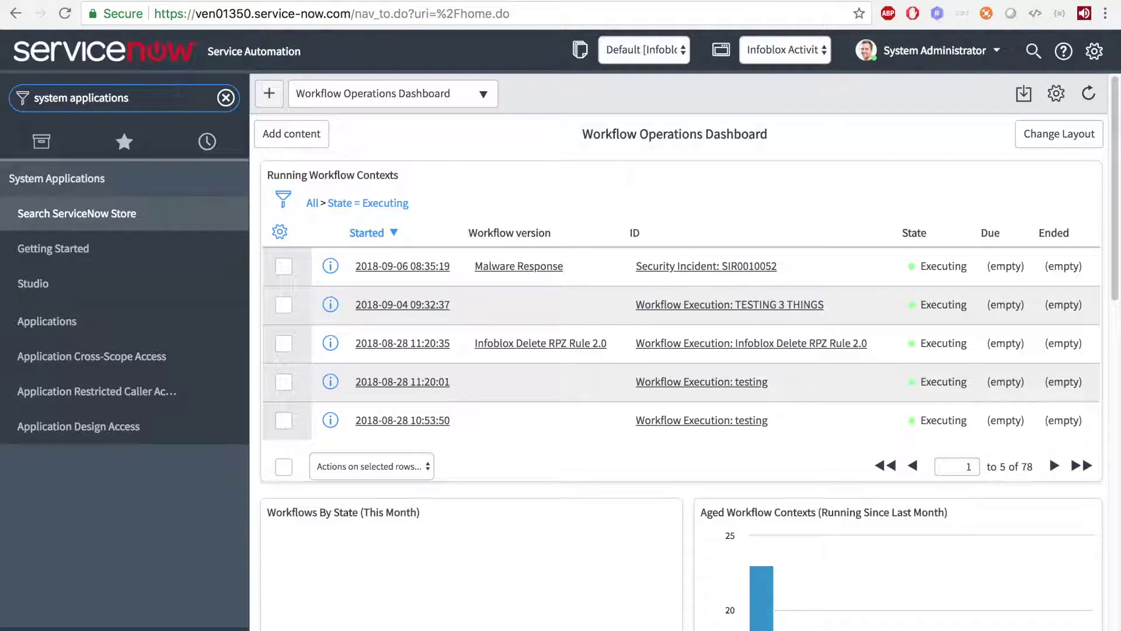
click(47, 321)
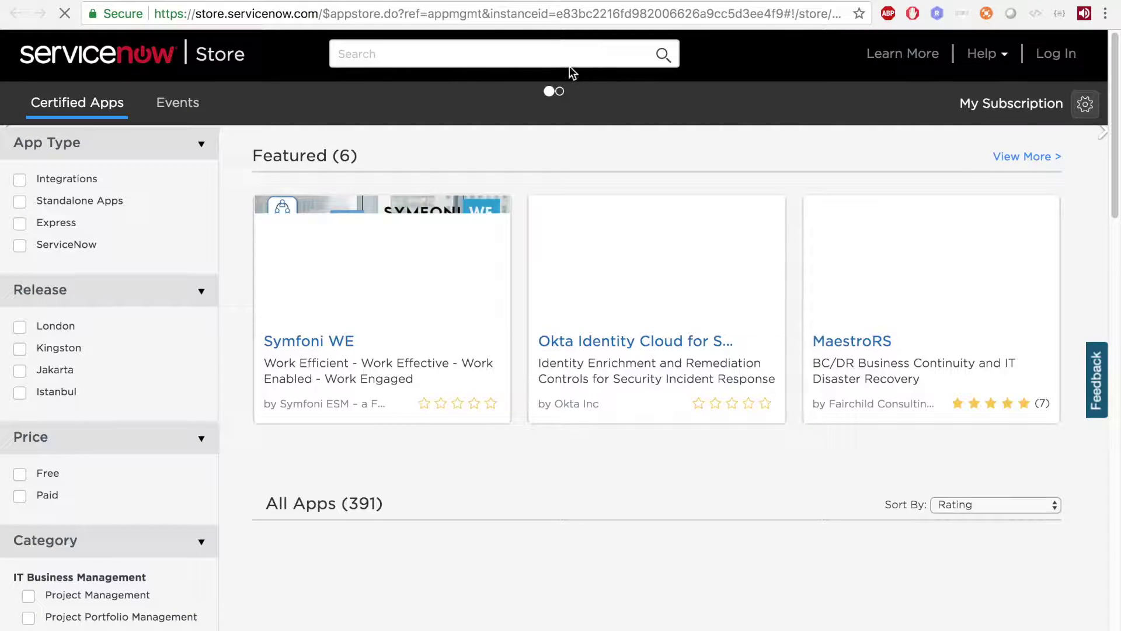
click(552, 54)
Search the store for 'infoblox', open Infoblox Activity Packs, try Get, and cancel the login prompt
text(infoblox)
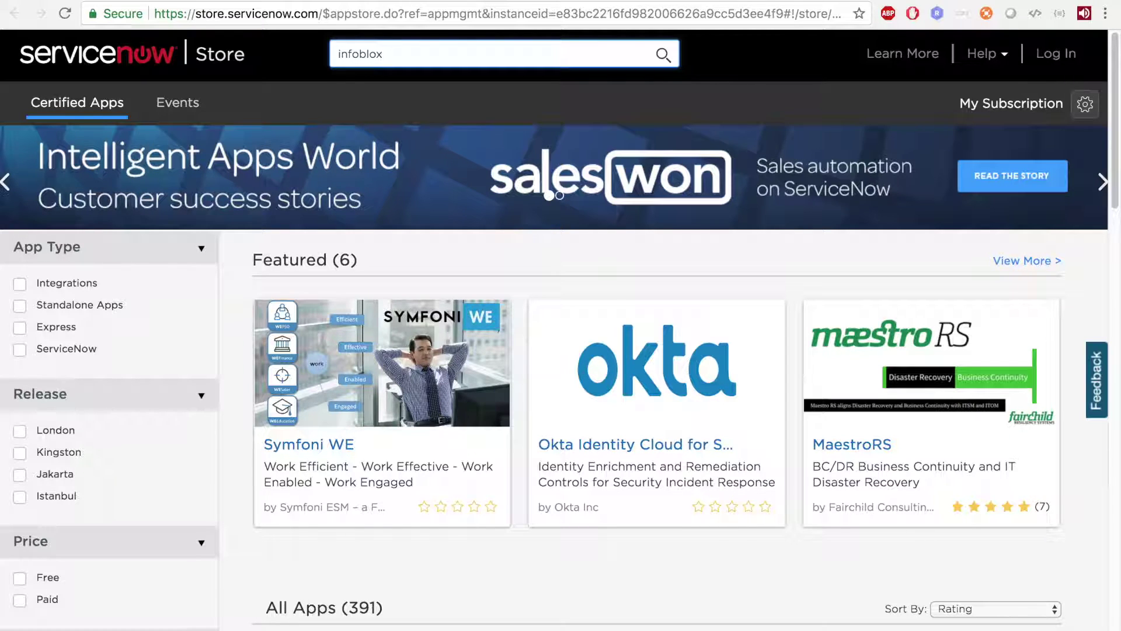
key(Return)
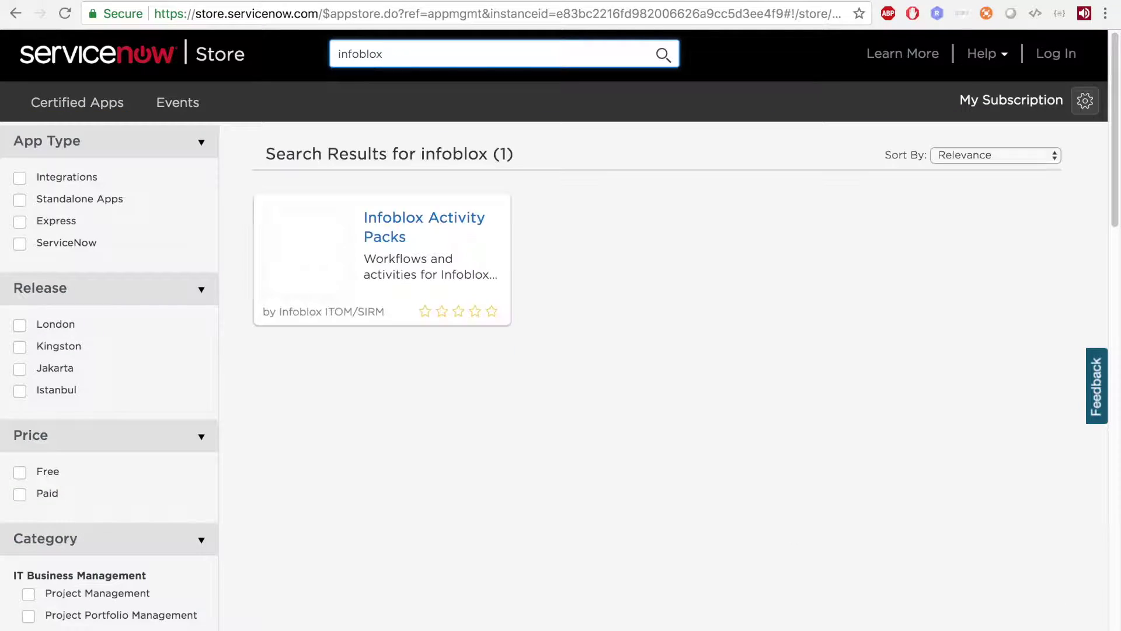
click(376, 227)
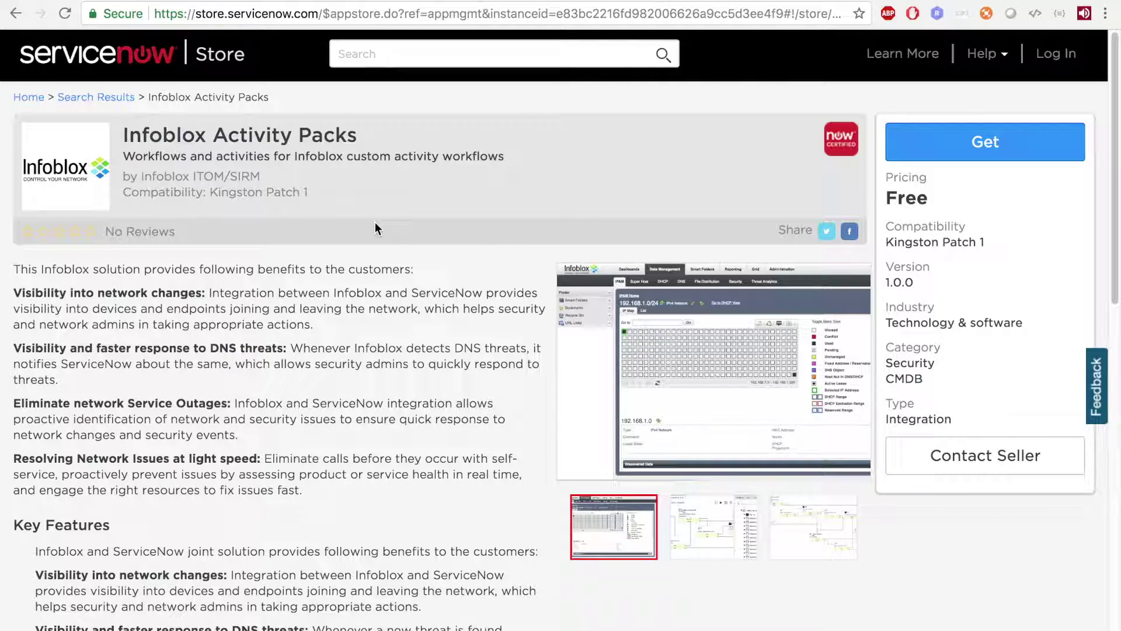
click(942, 146)
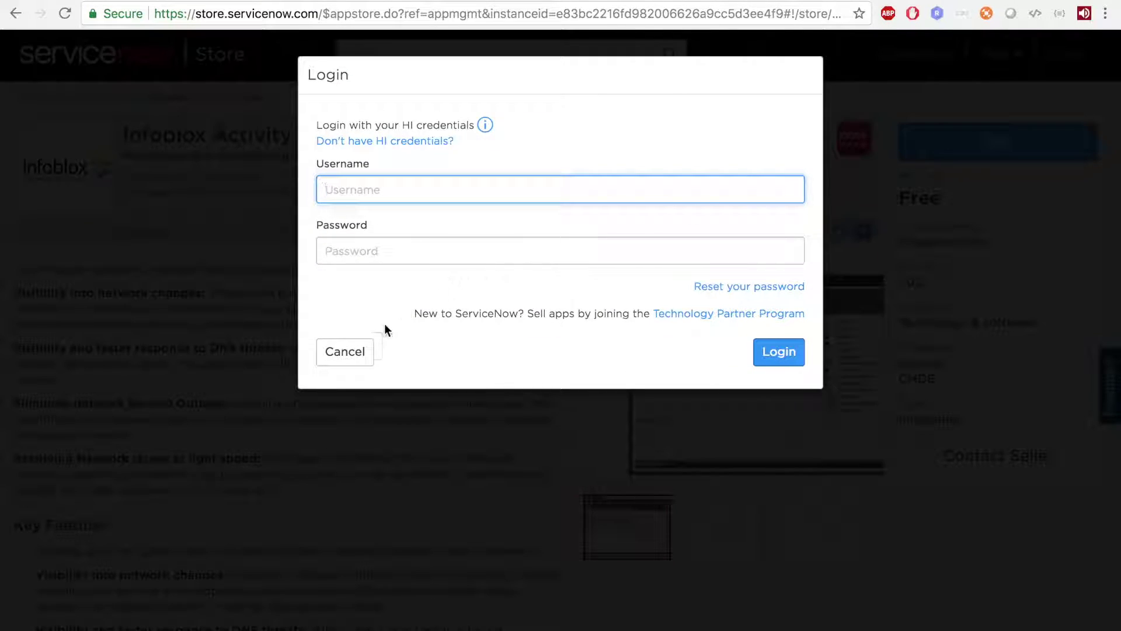
click(346, 352)
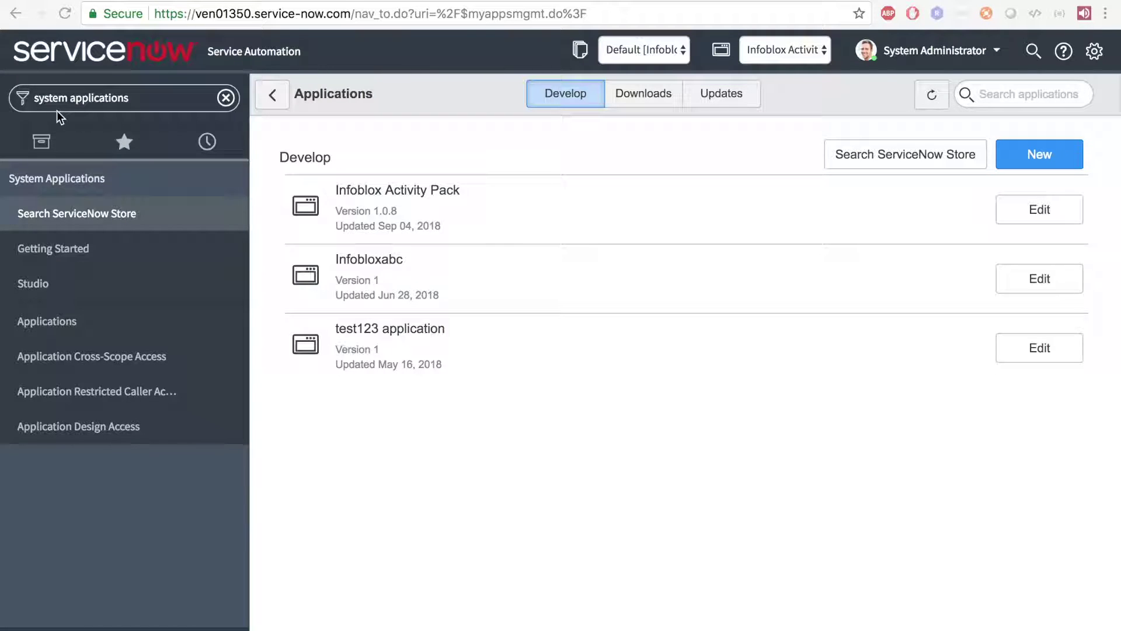
Filter the navigator for 'workflow editor' and open Orchestration > Workflow Editor
triple_click(76, 98)
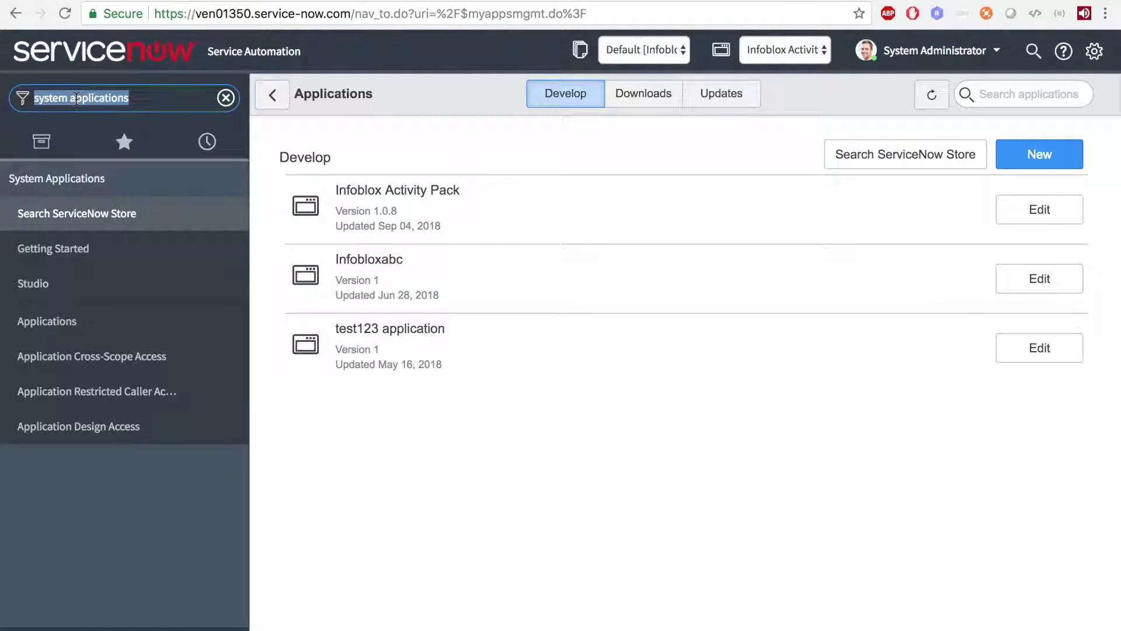
text(workflow editor)
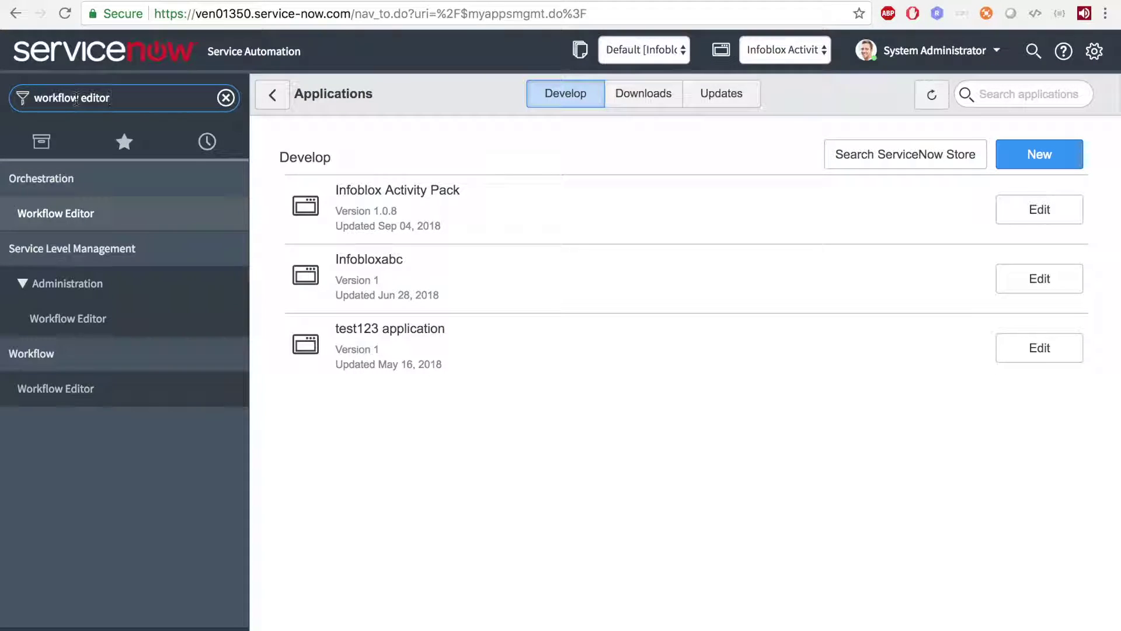
click(93, 216)
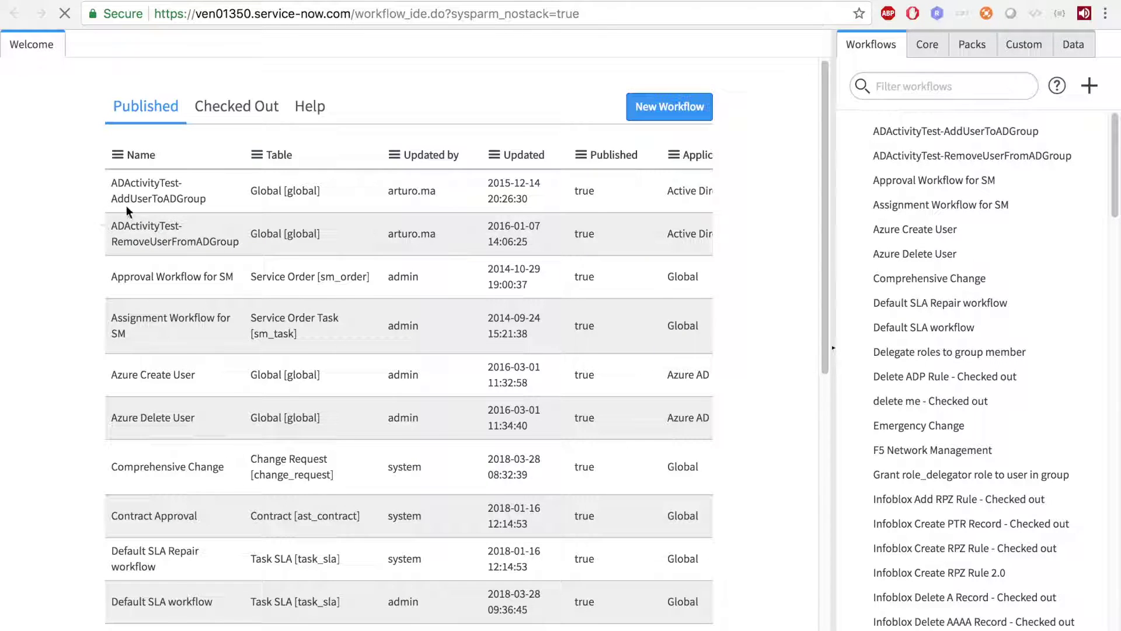
Filter workflows by 'infoblox create' and open Infoblox Create RPZ Rule 2.0
click(916, 87)
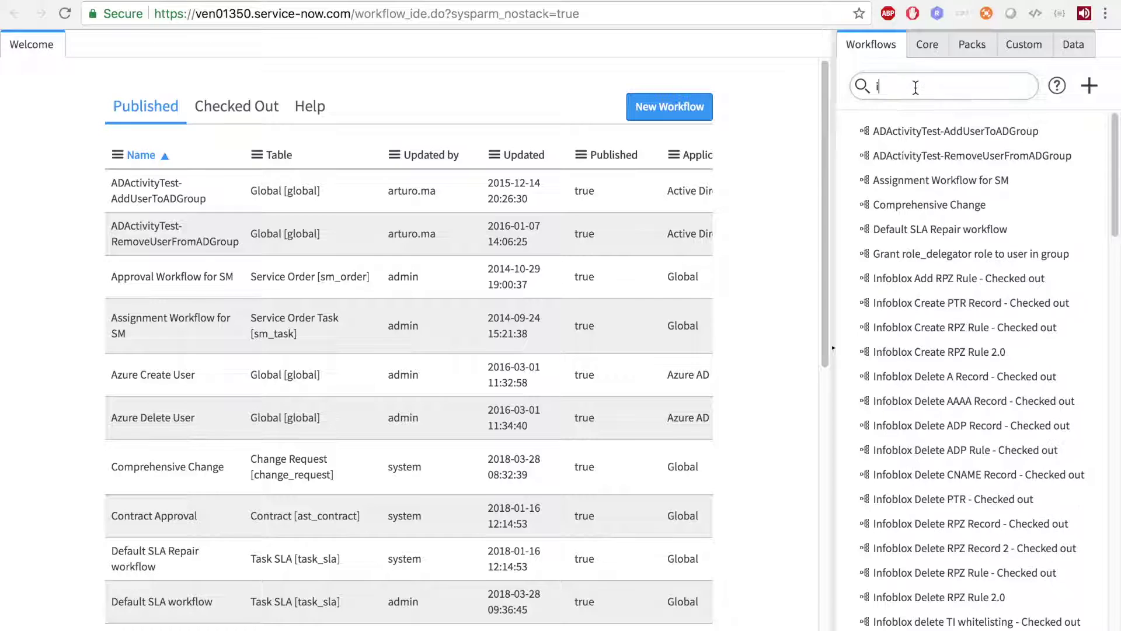
text(infoblox create)
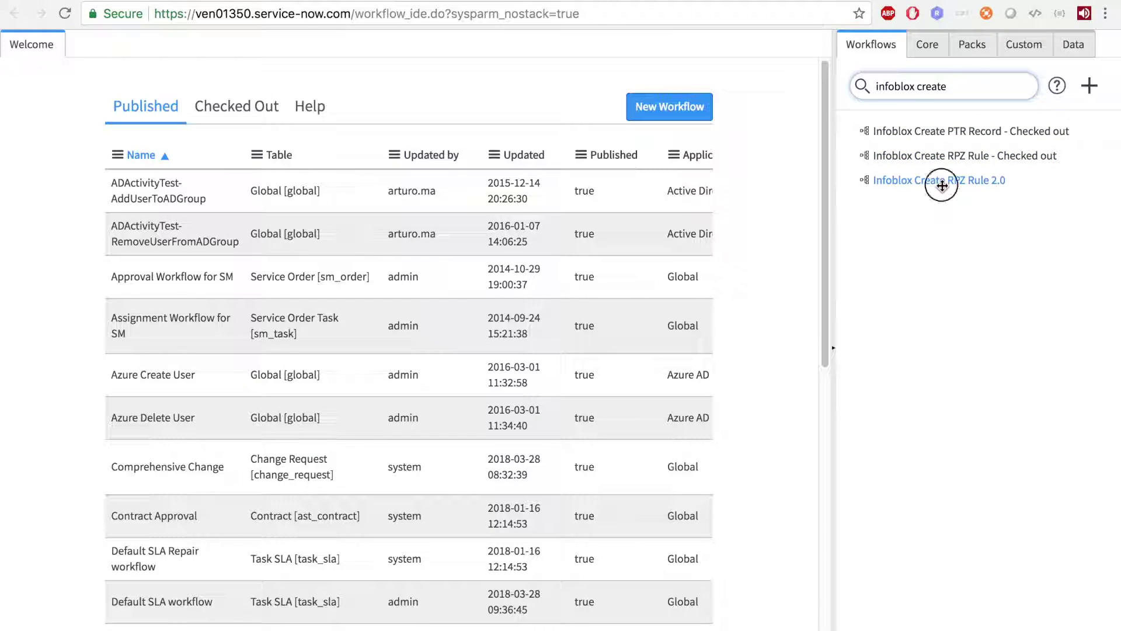
click(941, 186)
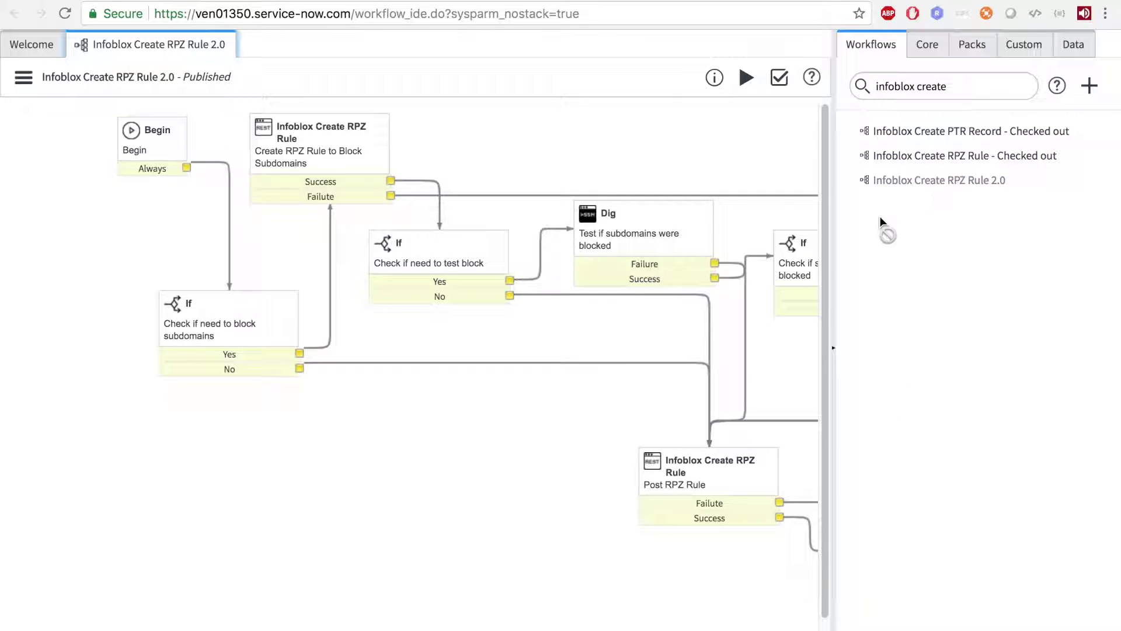
Collapse the side panel to widen the Infoblox Create RPZ Rule 2.0 diagram and scan across it
click(833, 351)
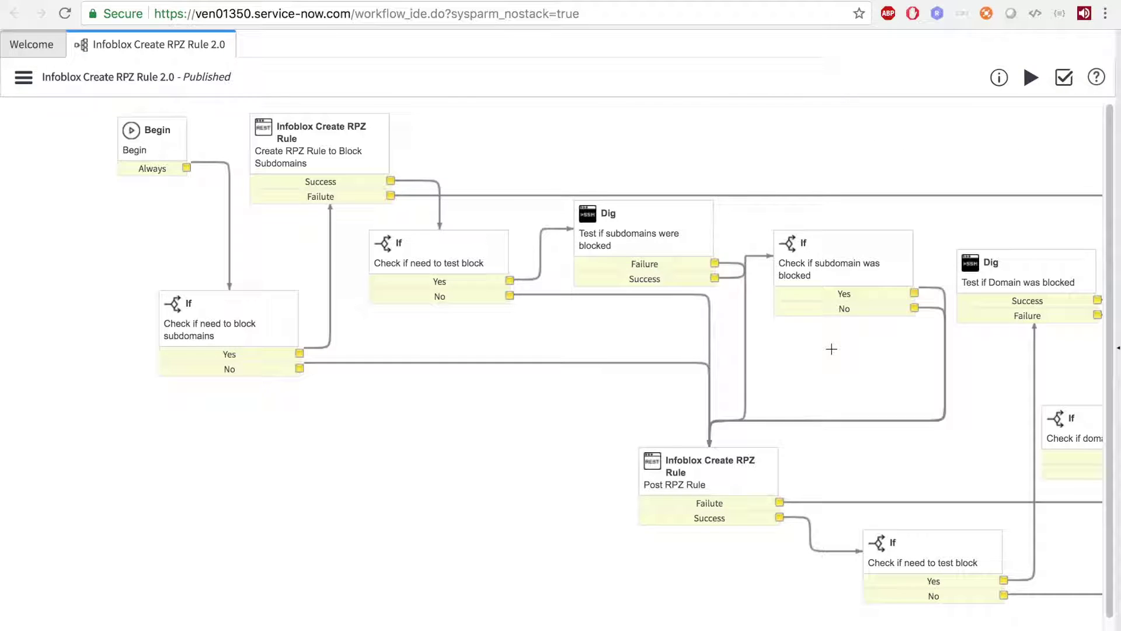
scroll(920, 628, right, 5)
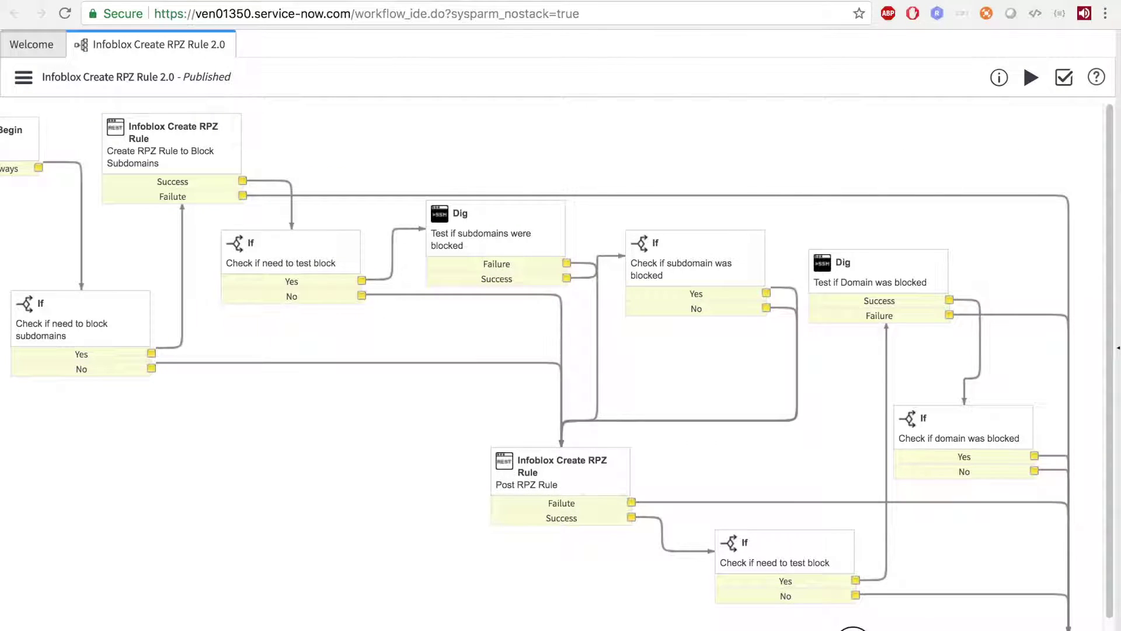
scroll(851, 625, left, 5)
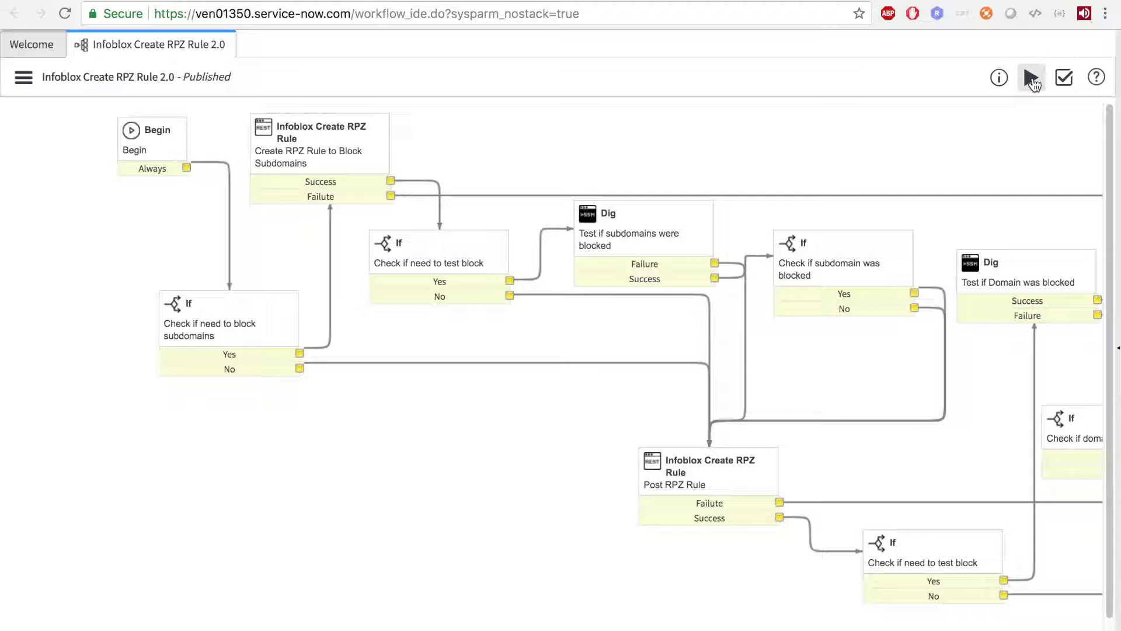
Review the Start Workflow inputs, close the dialog without running, and show the workflow actions
click(1031, 78)
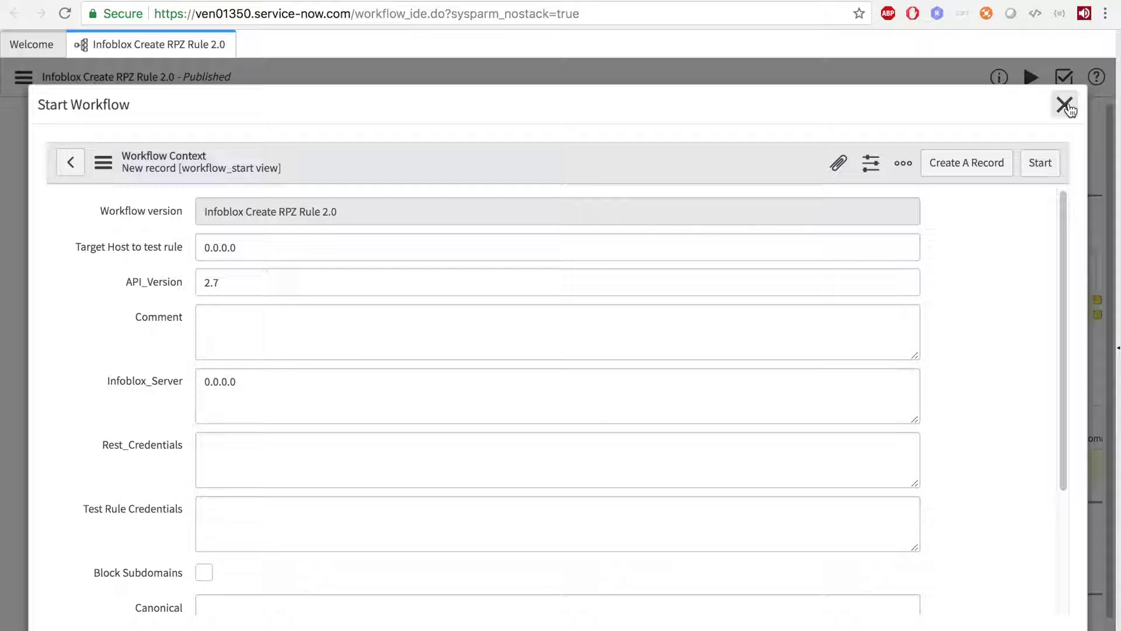
click(1065, 105)
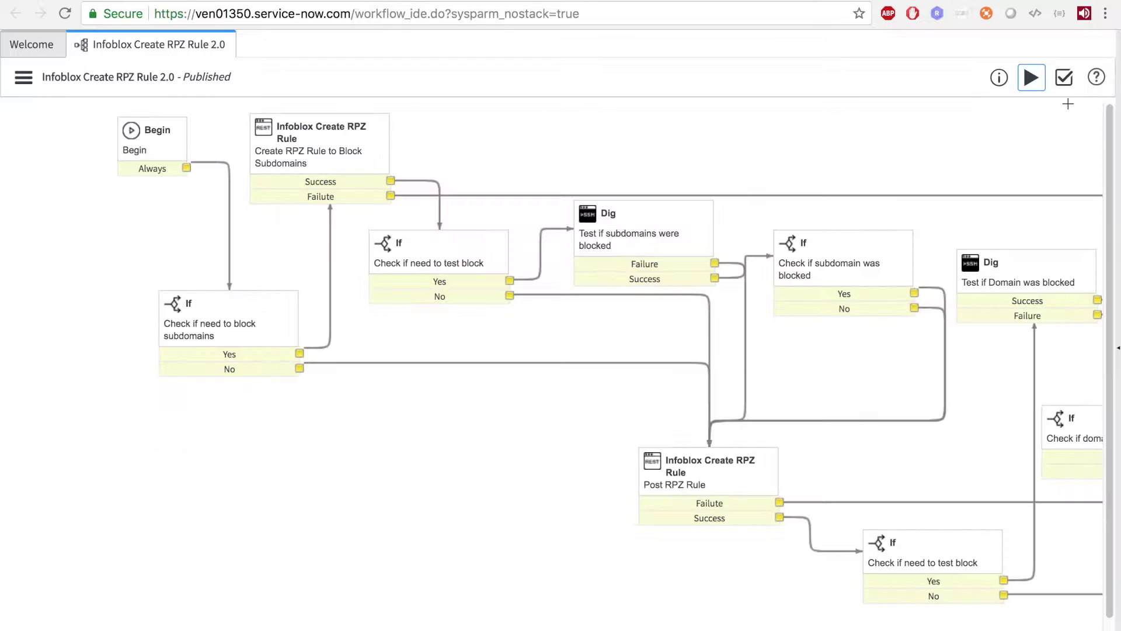
click(24, 77)
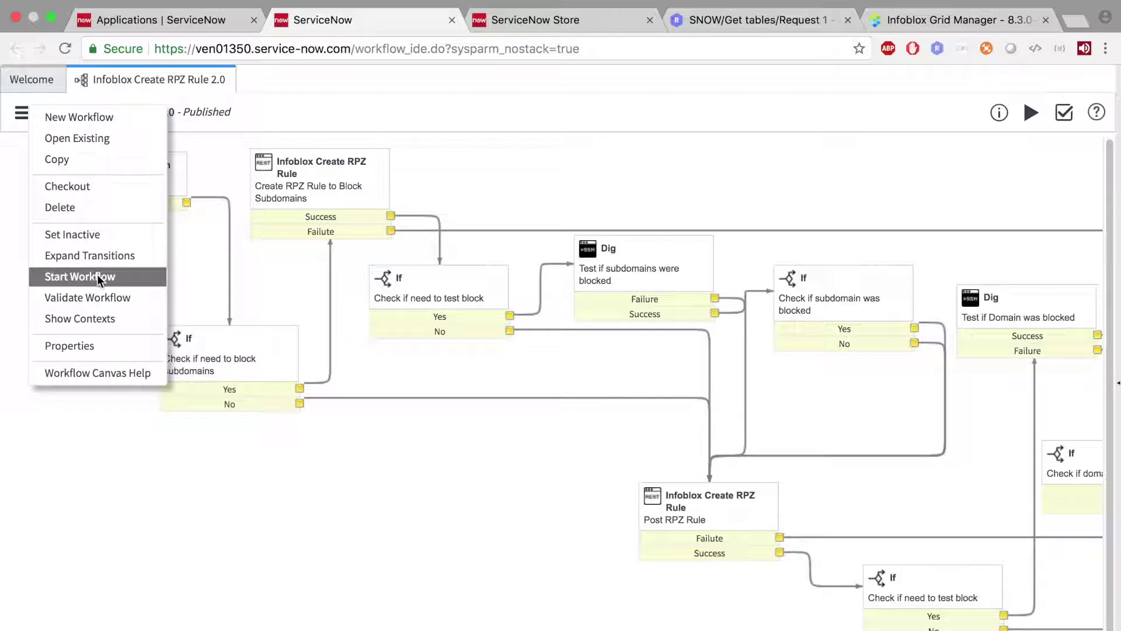
click(118, 351)
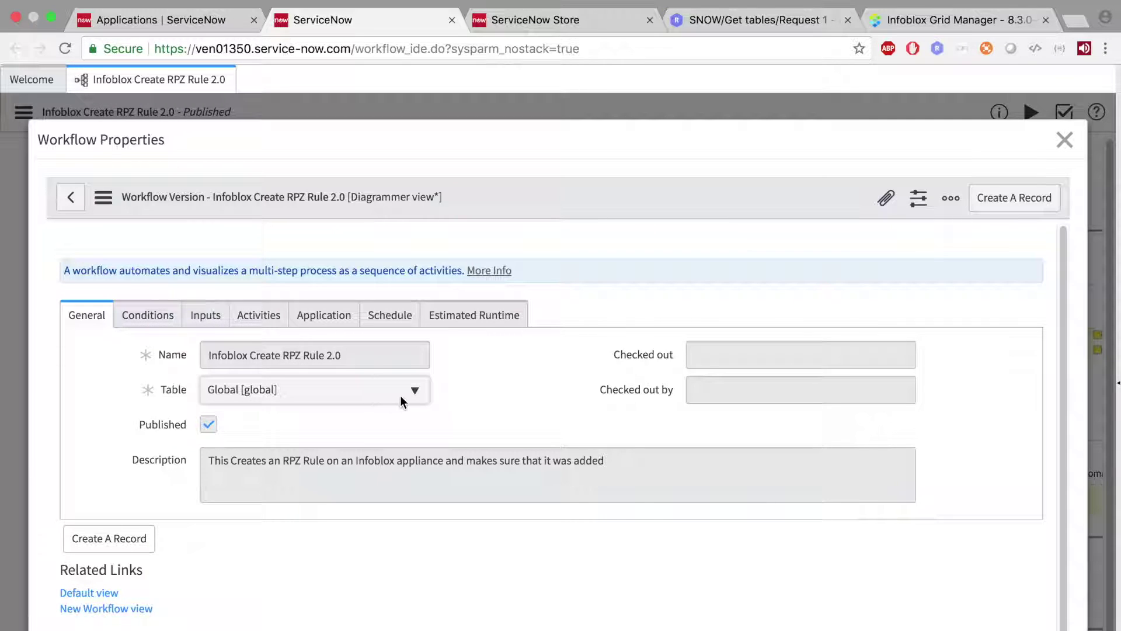
click(1064, 139)
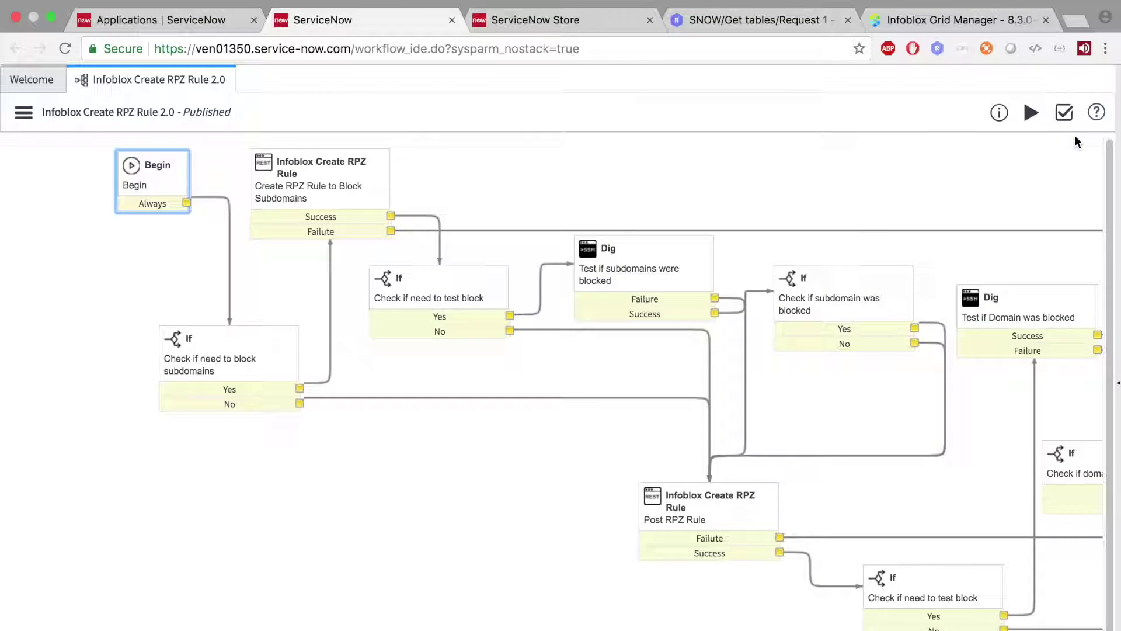
Open 'Infoblox Create RPZ Rule - Checked out' and set the application scope to Global
click(1116, 388)
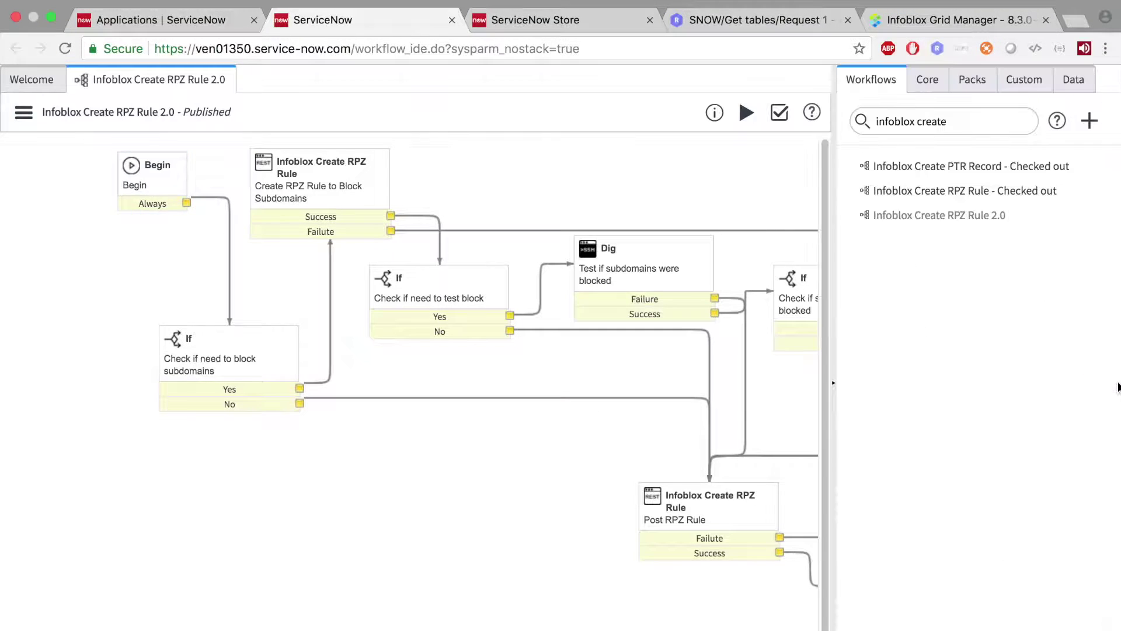
click(959, 196)
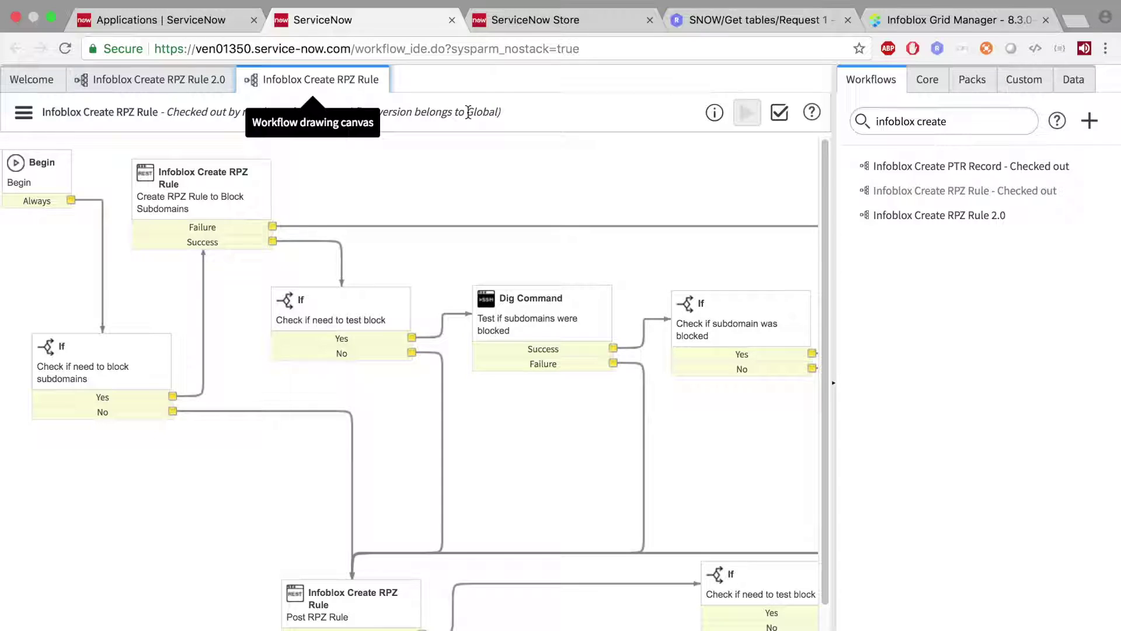
click(225, 20)
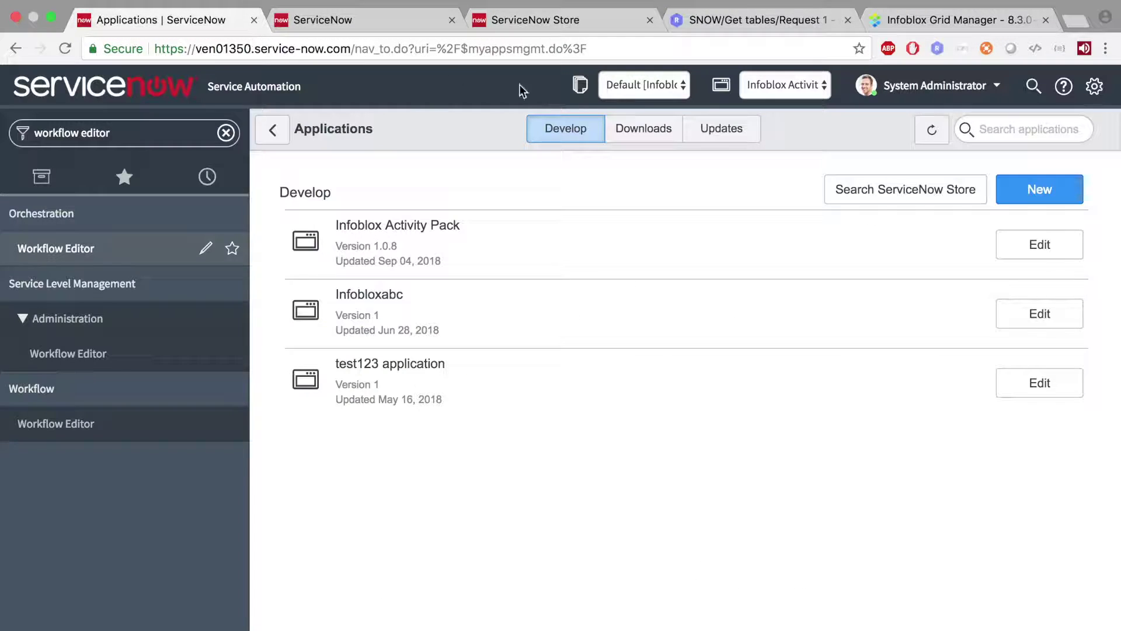
click(779, 89)
scroll(779, 89, up, 3)
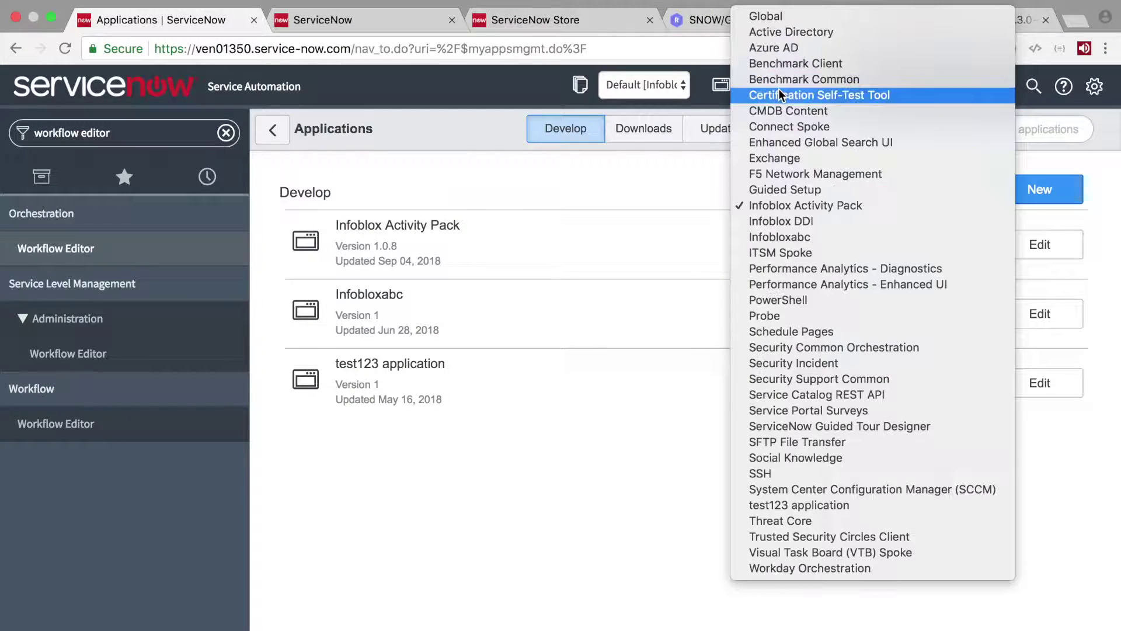
click(756, 22)
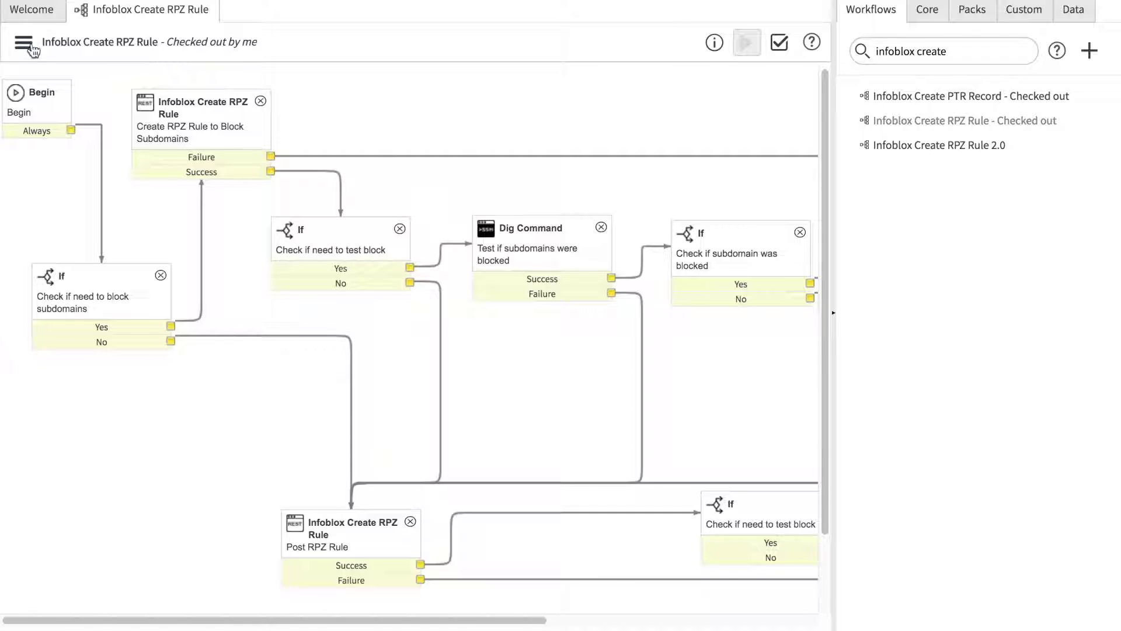
click(21, 47)
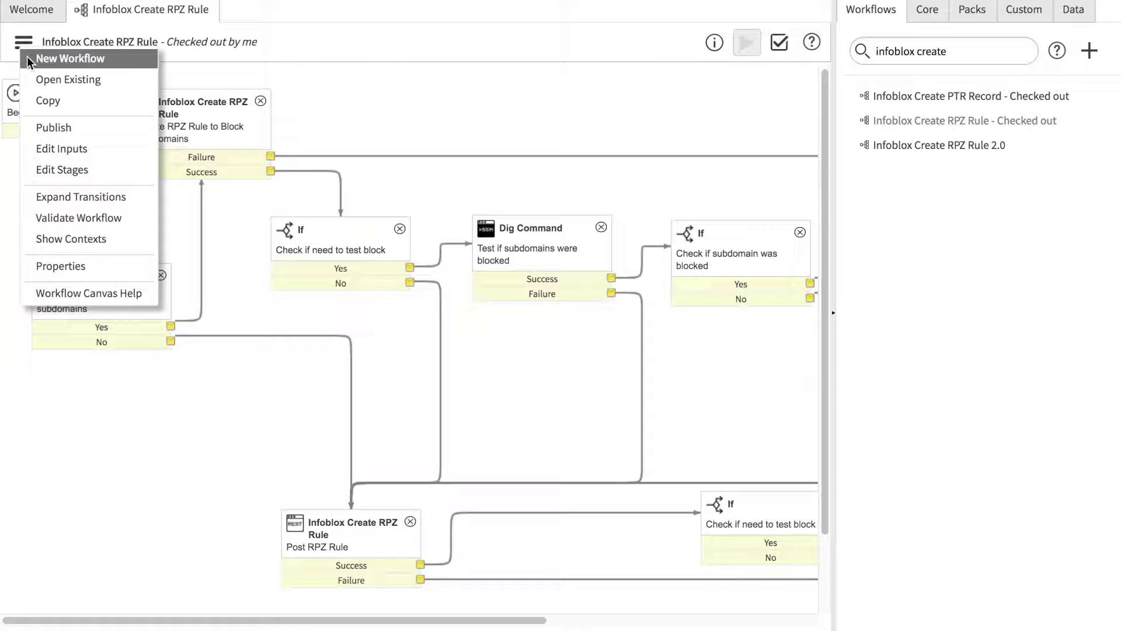
click(84, 147)
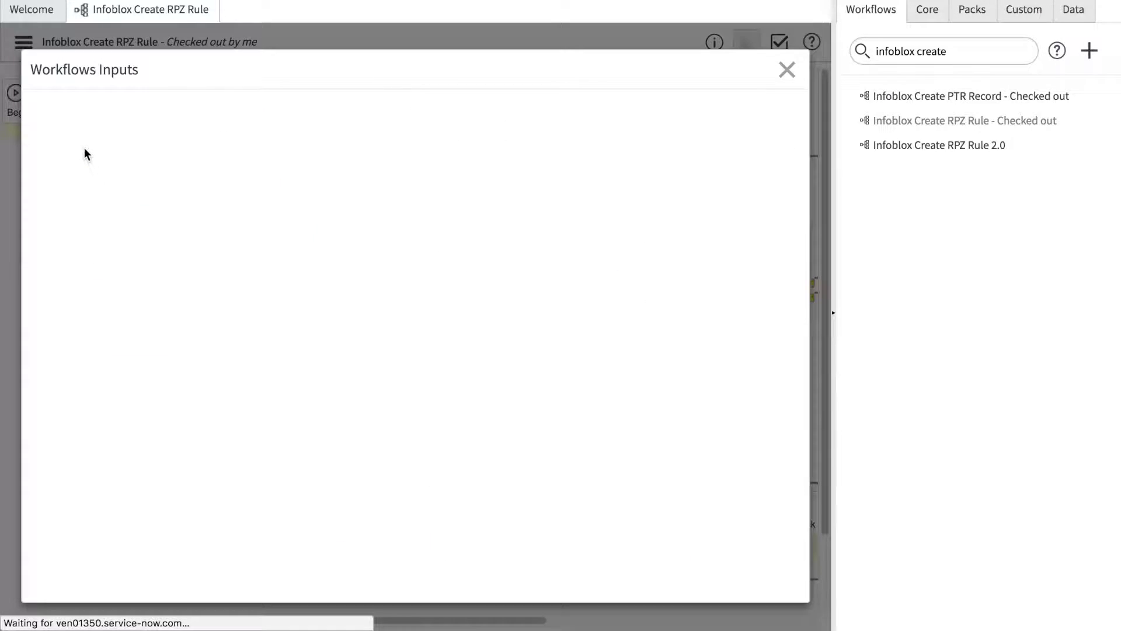
scroll(309, 287, down, 5)
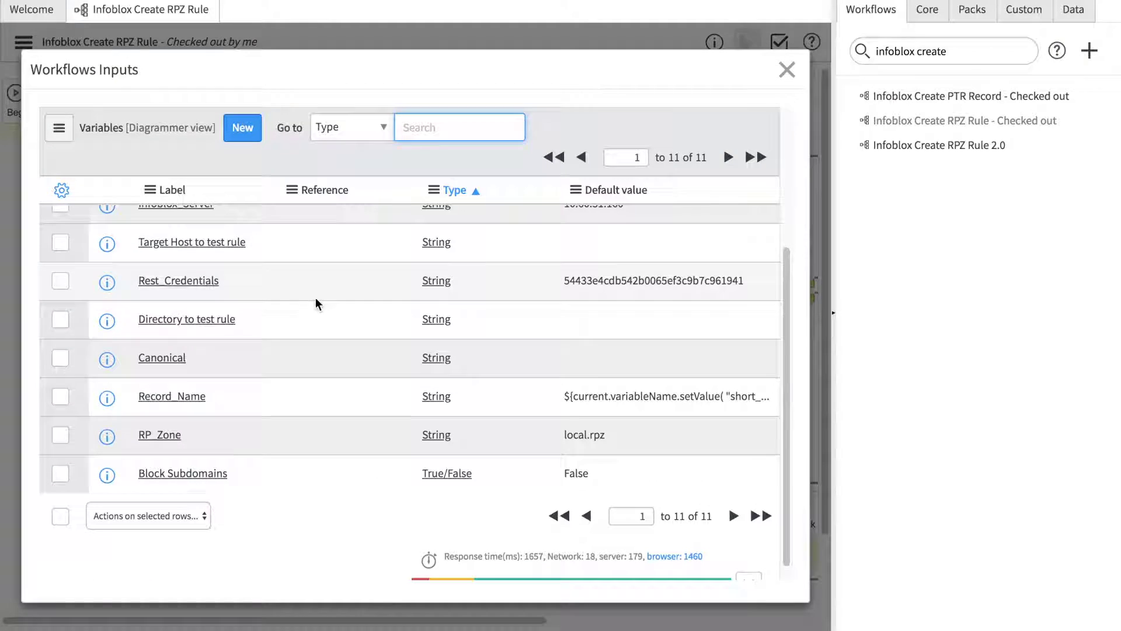
scroll(420, 402, up, 1)
scroll(429, 319, up, 5)
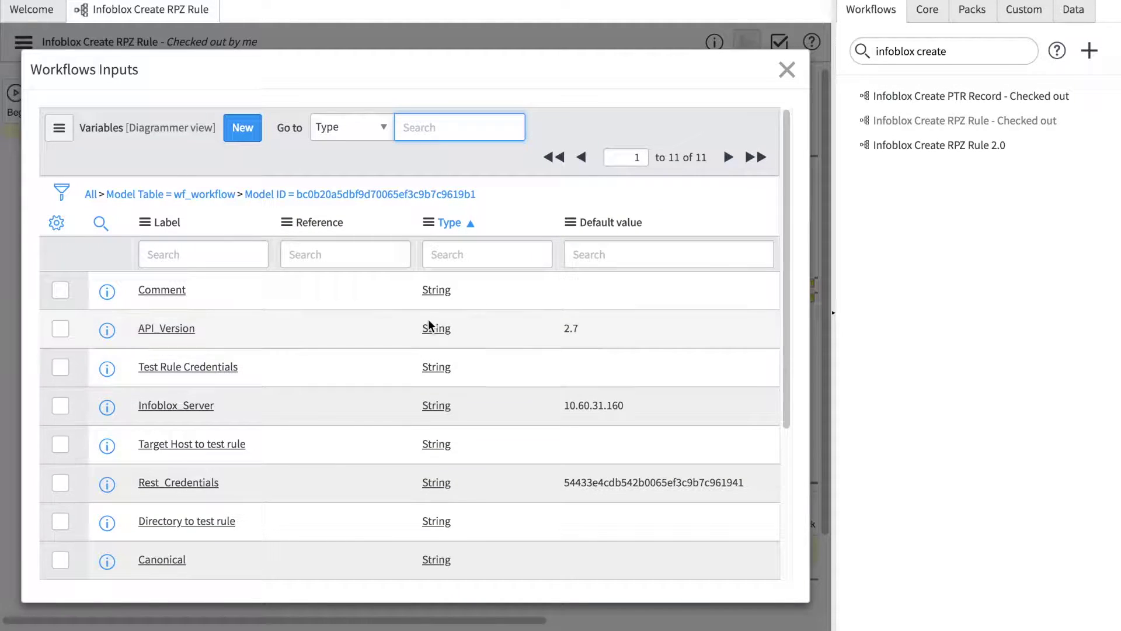
scroll(468, 327, down, 2)
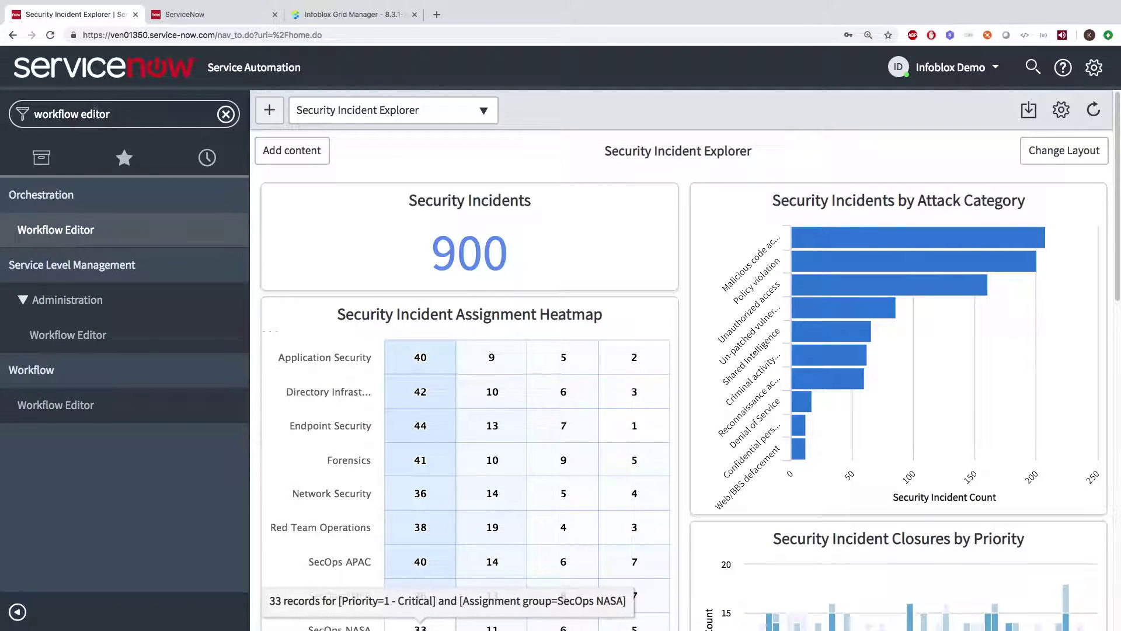
Filter the navigator for 'Credentials' and open the Credentials list
triple_click(95, 114)
text(Credentials)
key(Return)
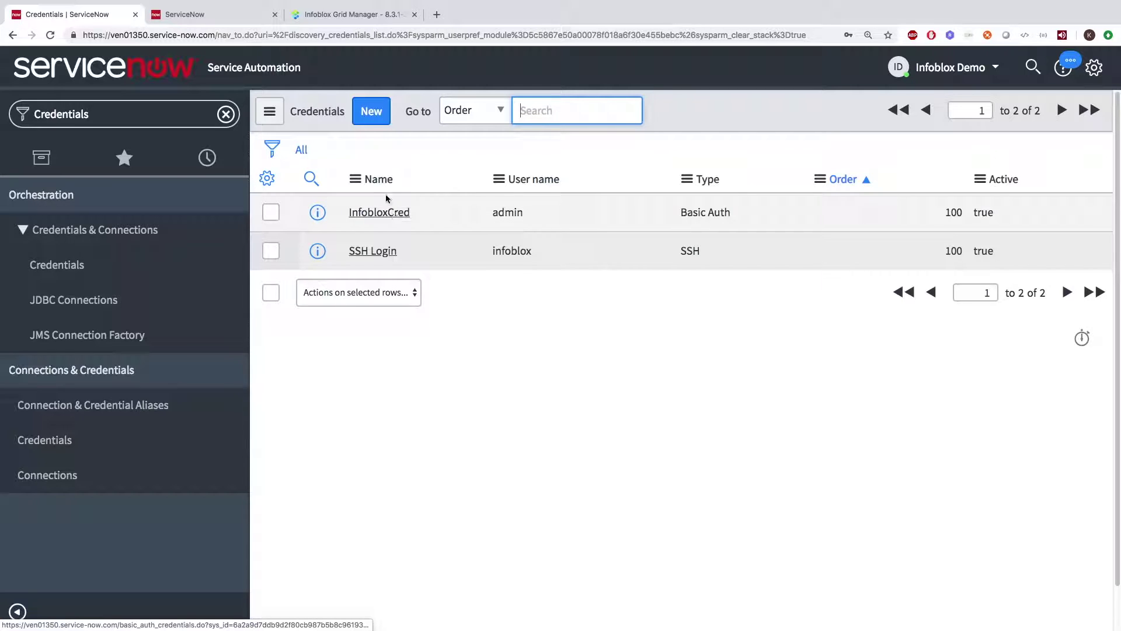
Start a new Basic Auth credential, then return to the Credentials list
click(372, 112)
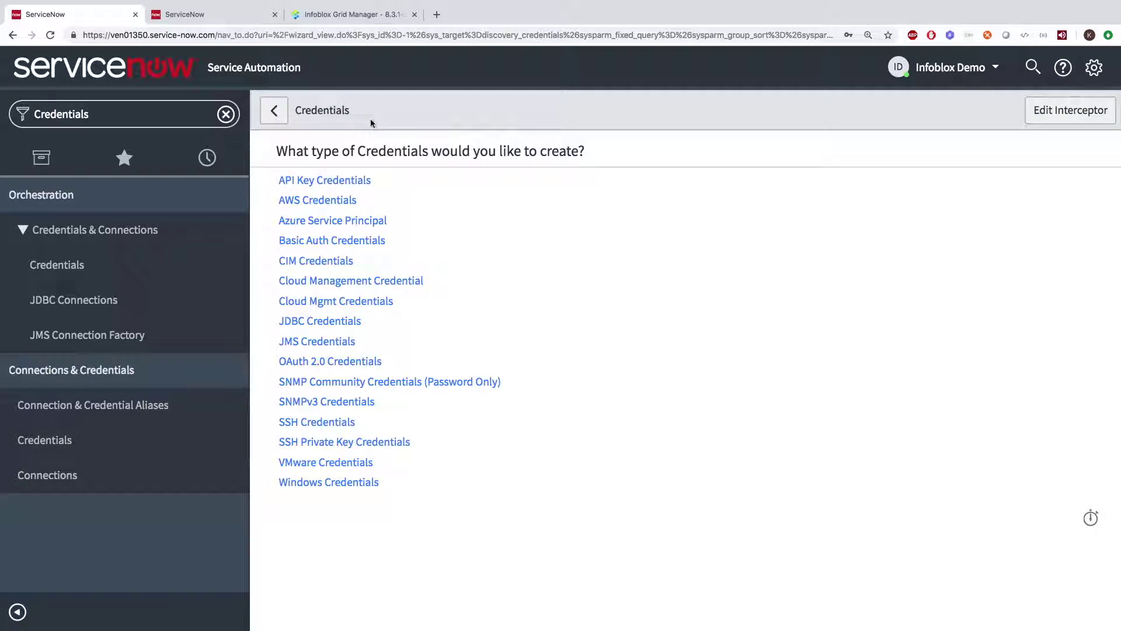
click(328, 240)
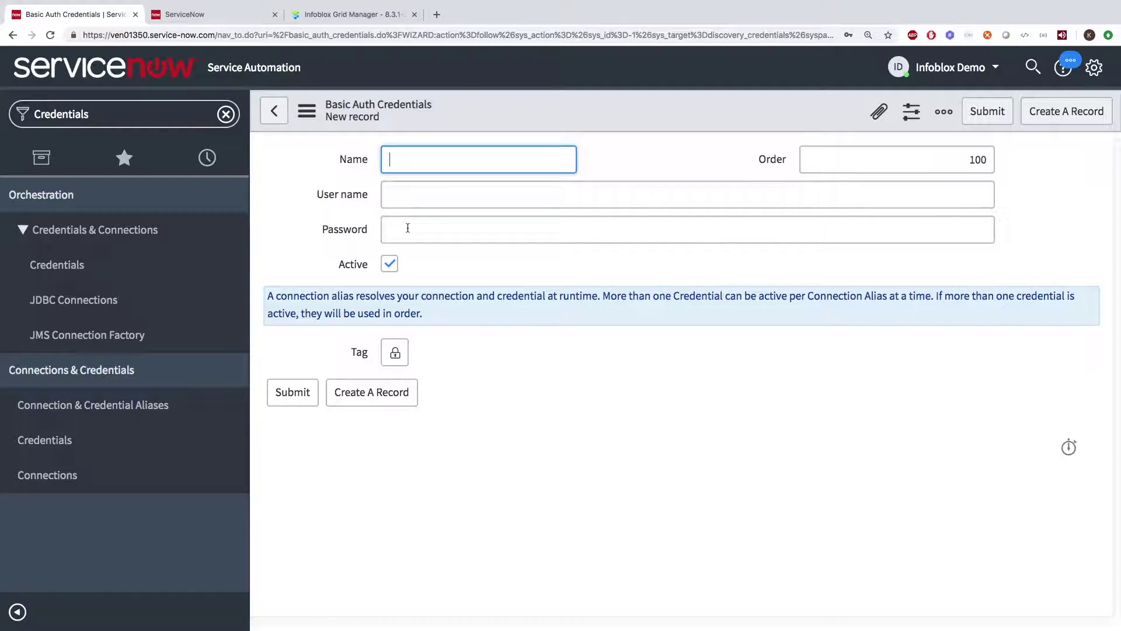
click(274, 119)
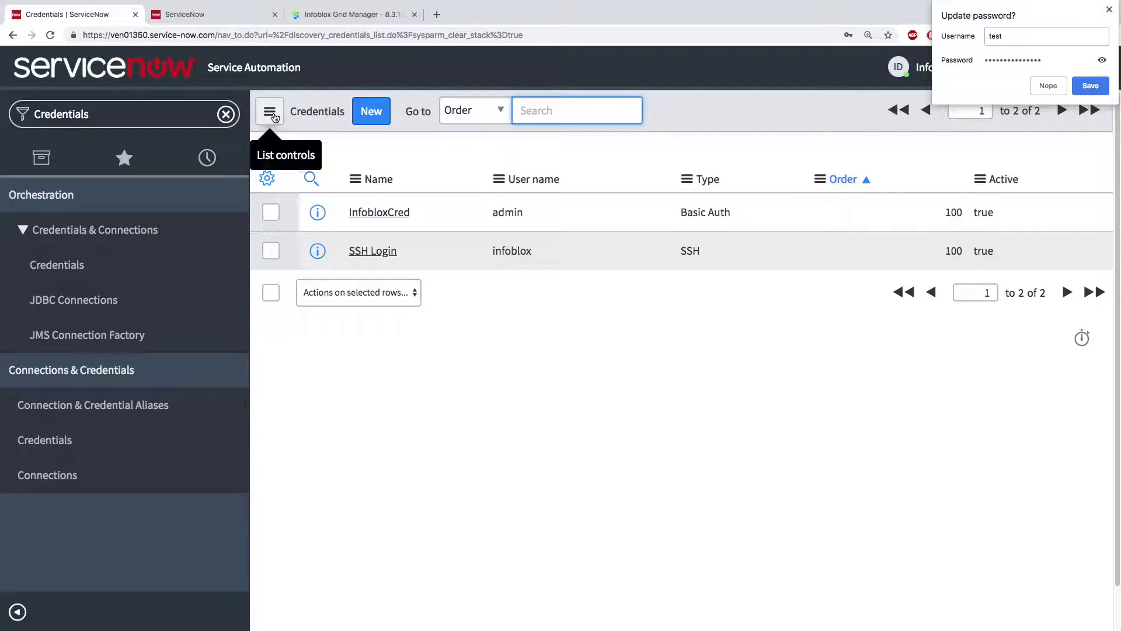
Copy the sys_id of the InfobloxCred credential
right_click(430, 212)
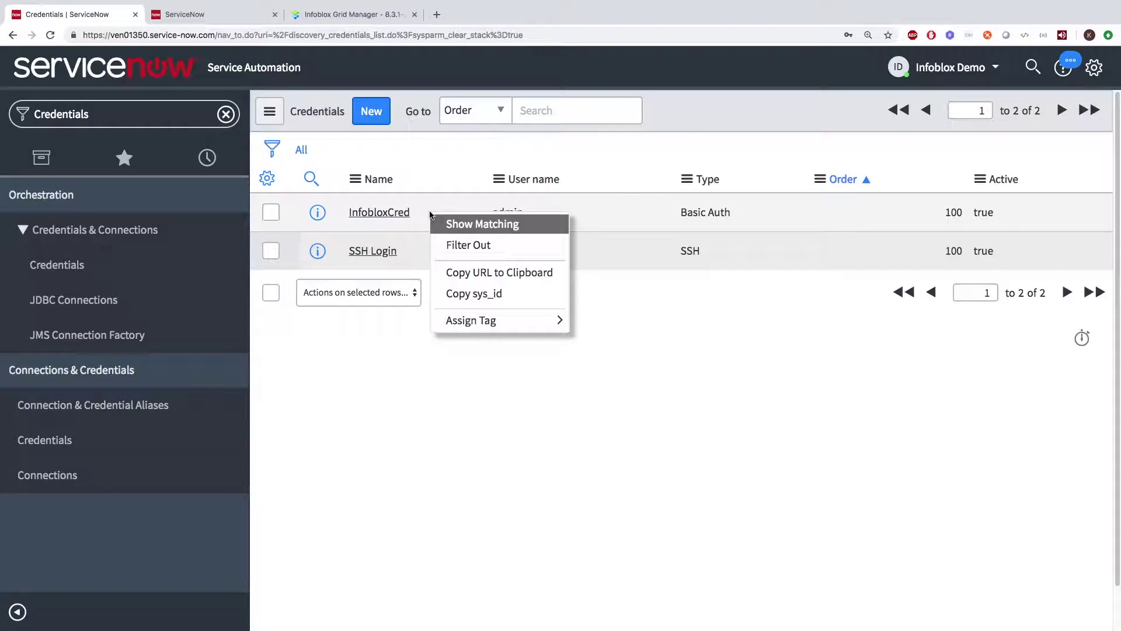
click(492, 294)
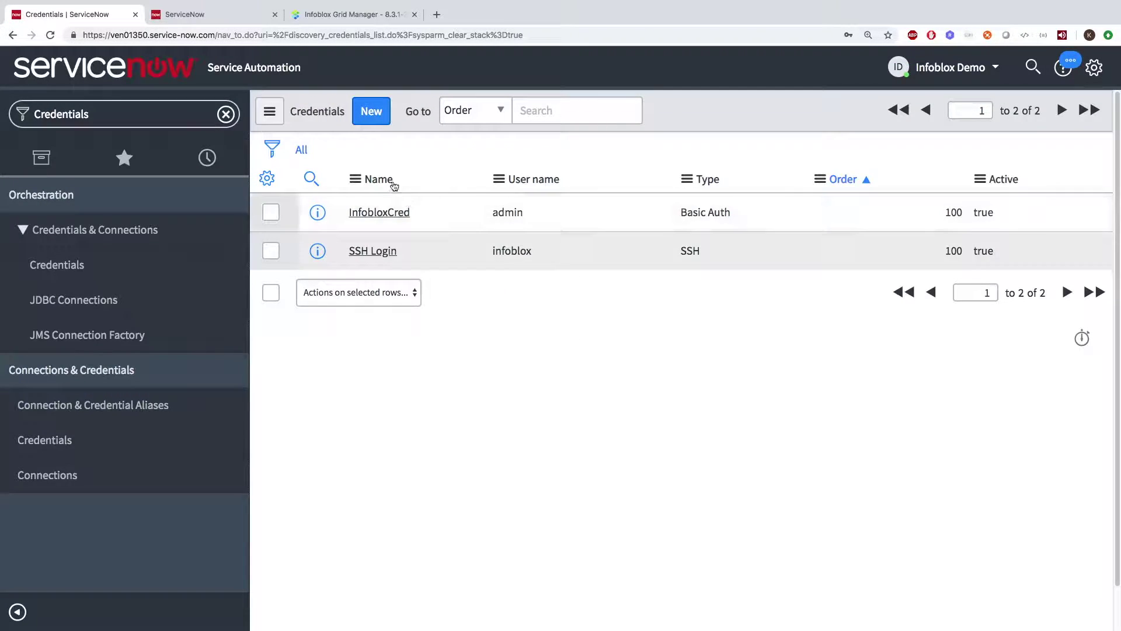
click(371, 112)
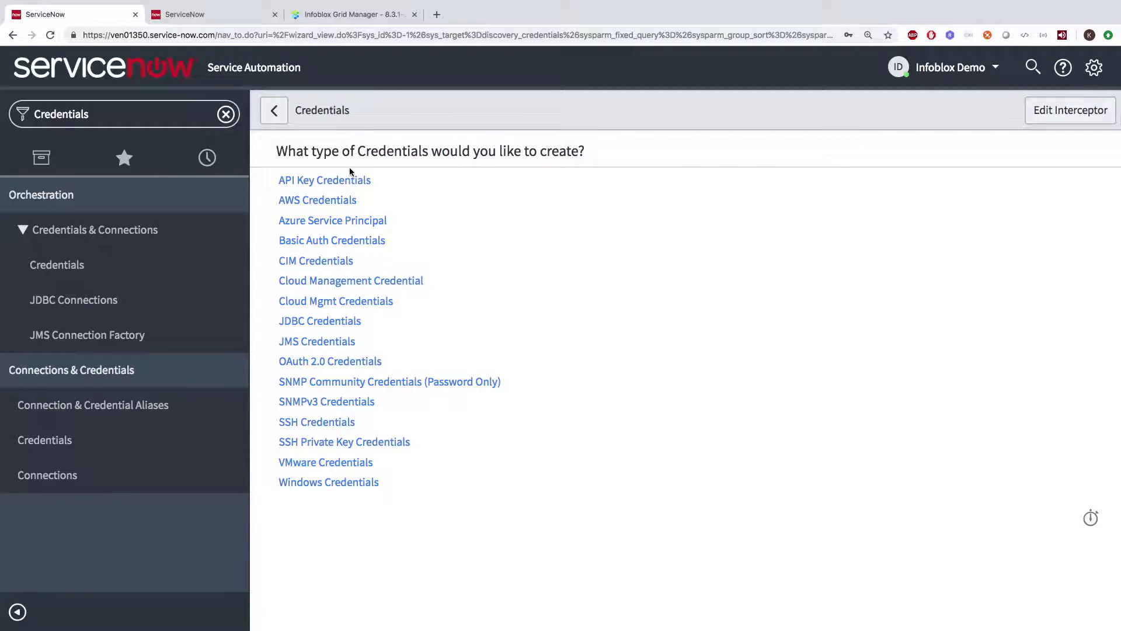
Check the tag field on a new SSH credential form, then return to the list
click(337, 421)
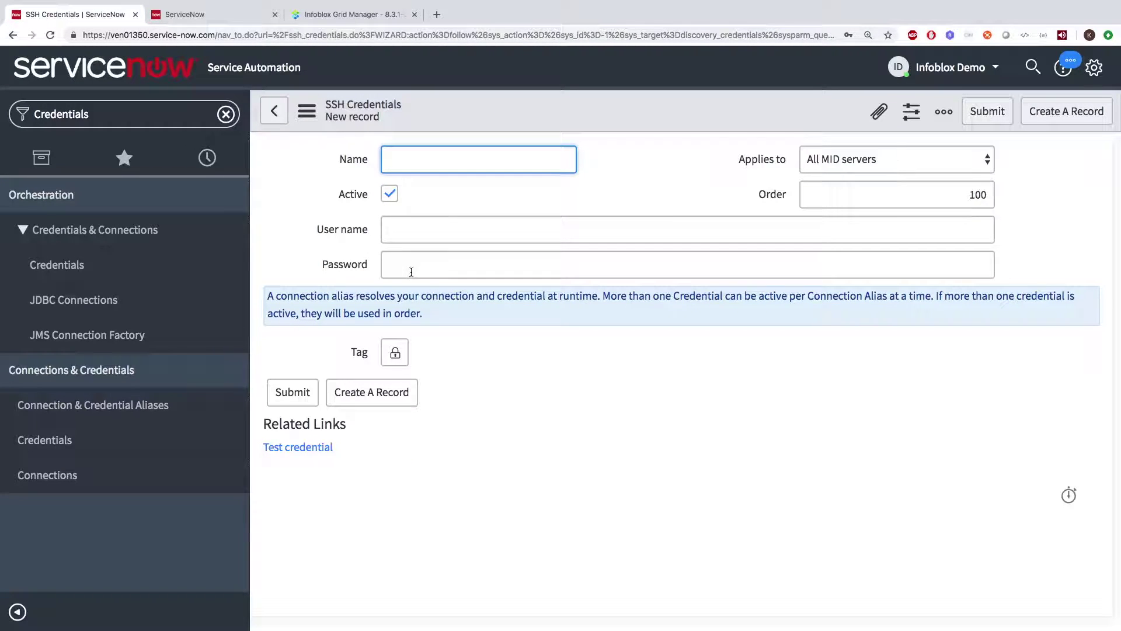
click(395, 353)
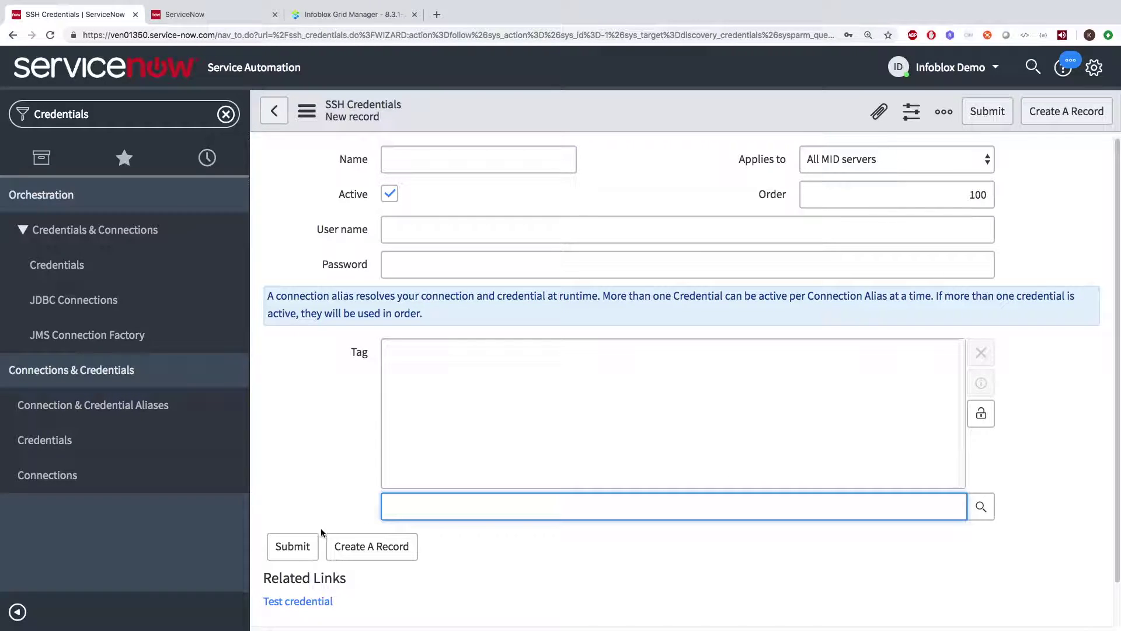
click(293, 547)
Open the SSH Login credential and copy its DigTest tag name
click(381, 251)
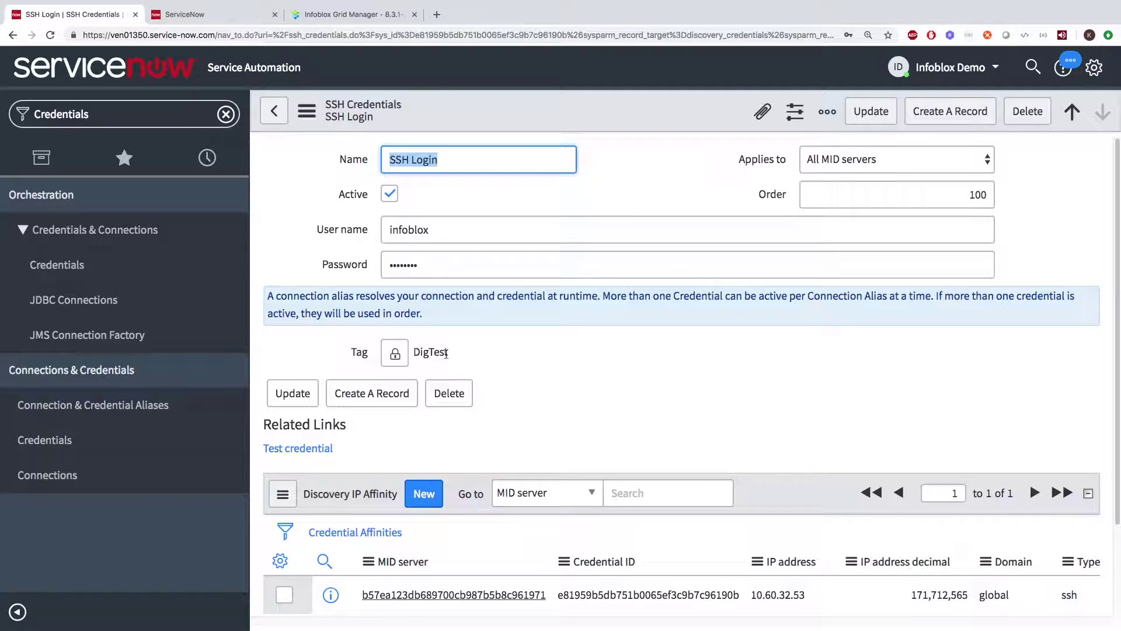
double_click(442, 353)
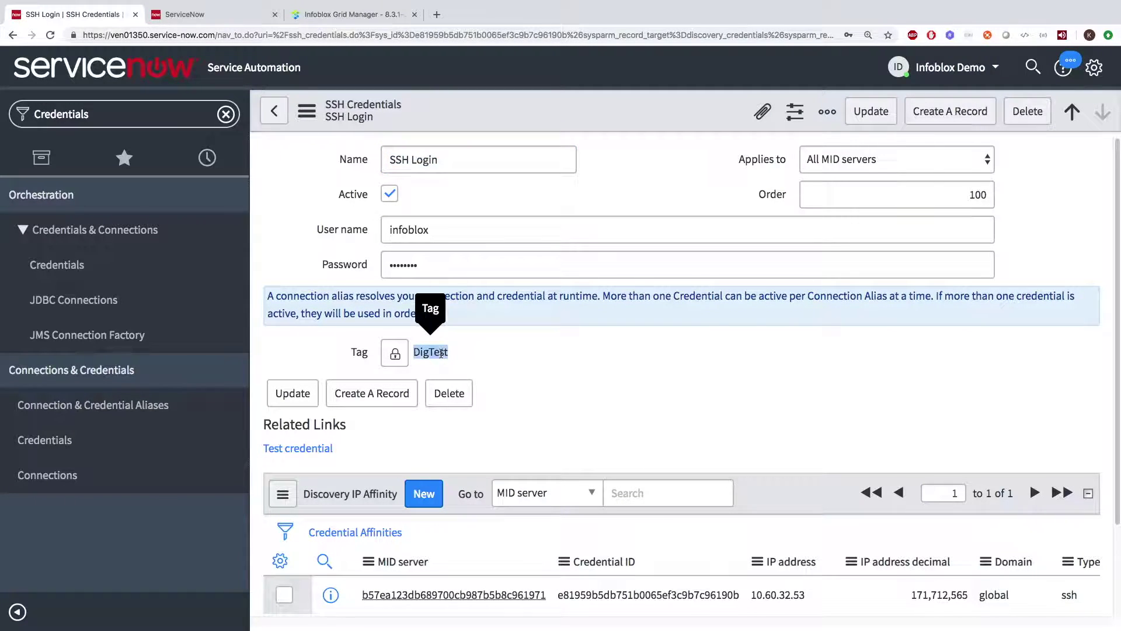
right_click(442, 353)
click(457, 376)
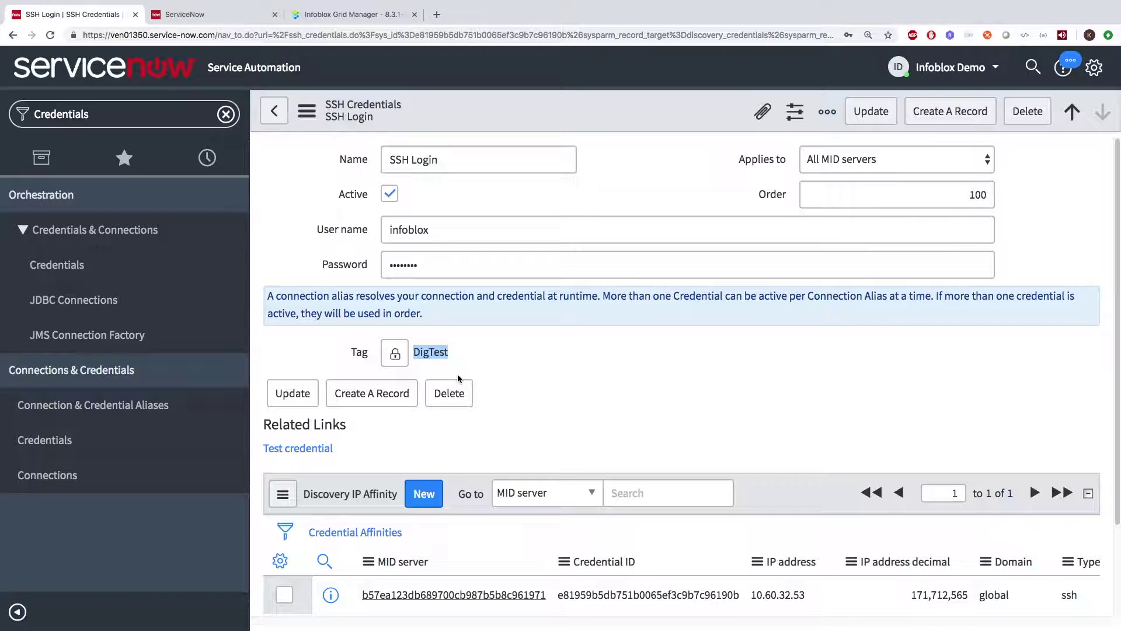
click(285, 115)
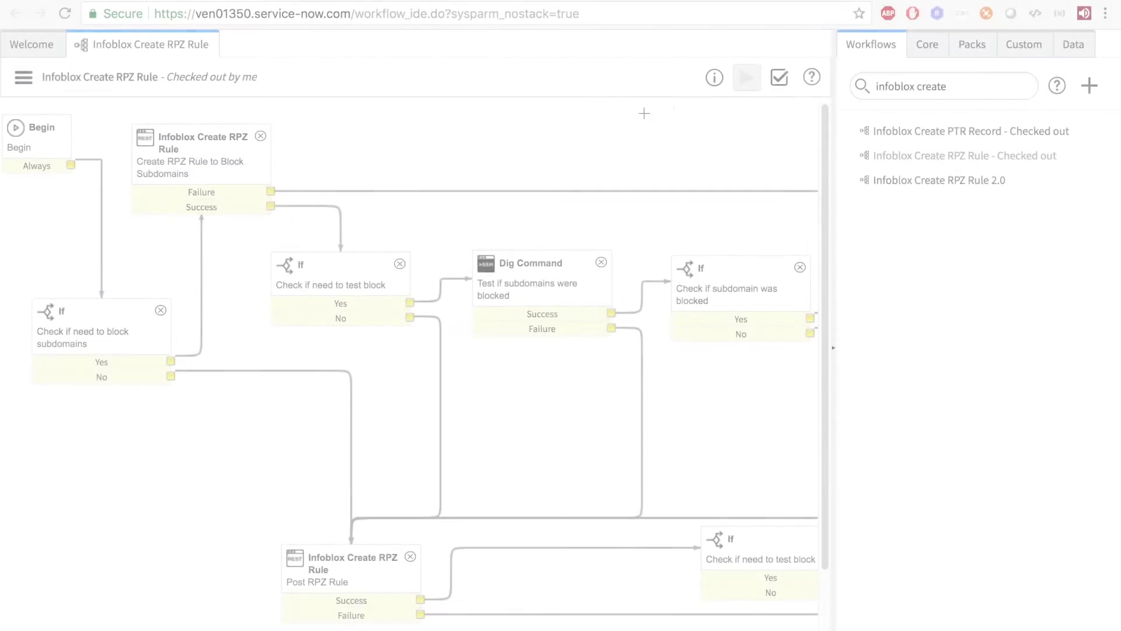
In Post RPZ Rule properties, try inserting Infoblox_Server into the Infoblox server field, then undo
double_click(316, 563)
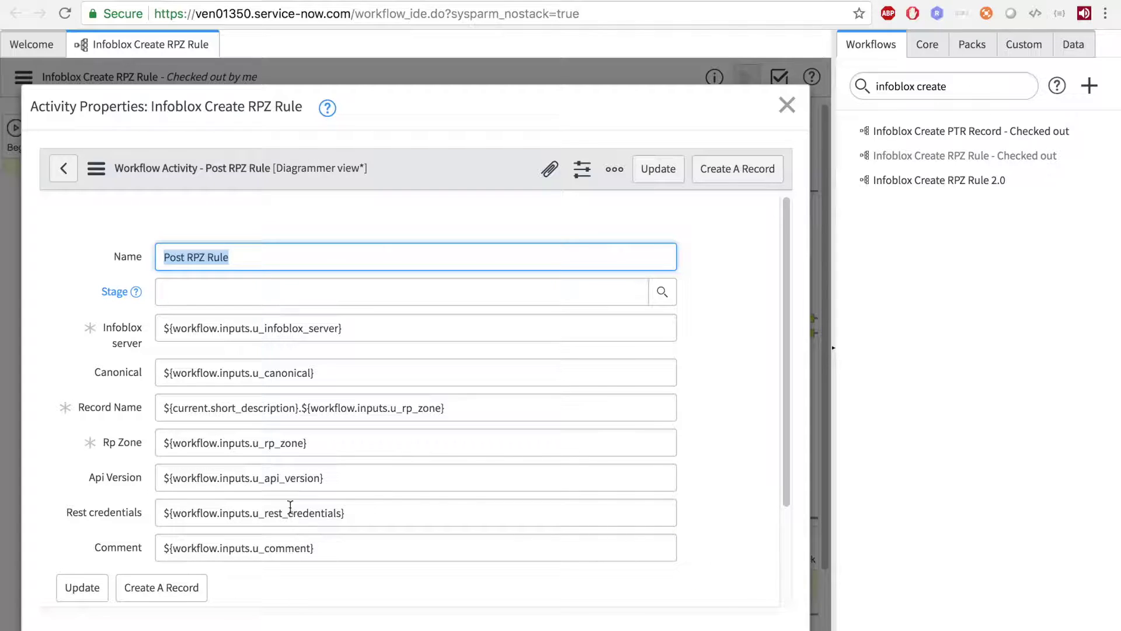
double_click(204, 328)
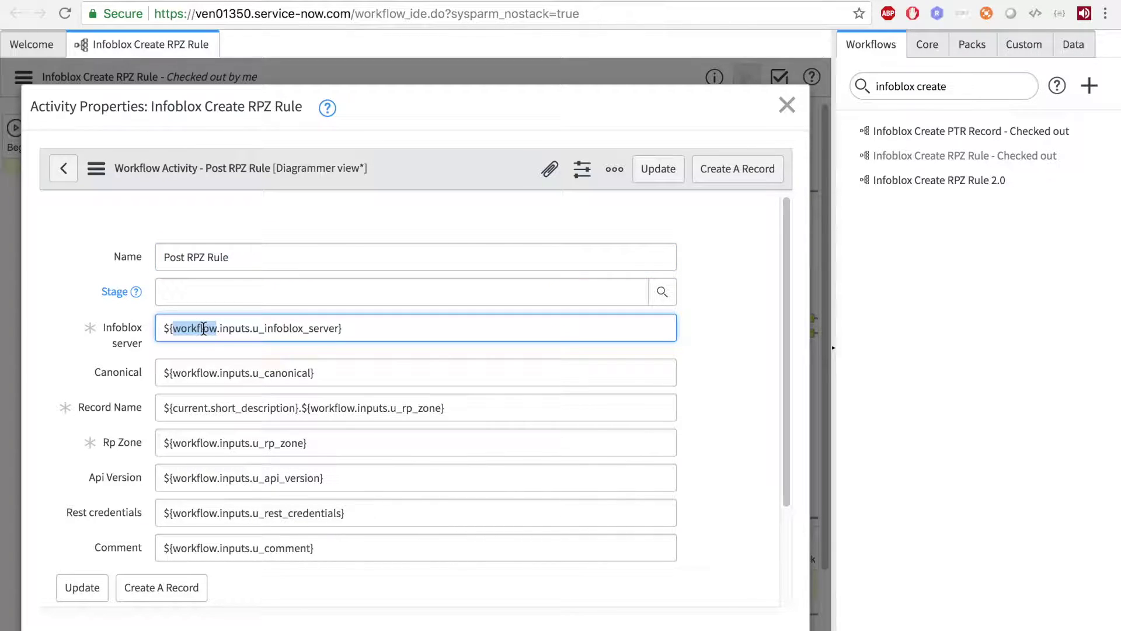
click(1072, 50)
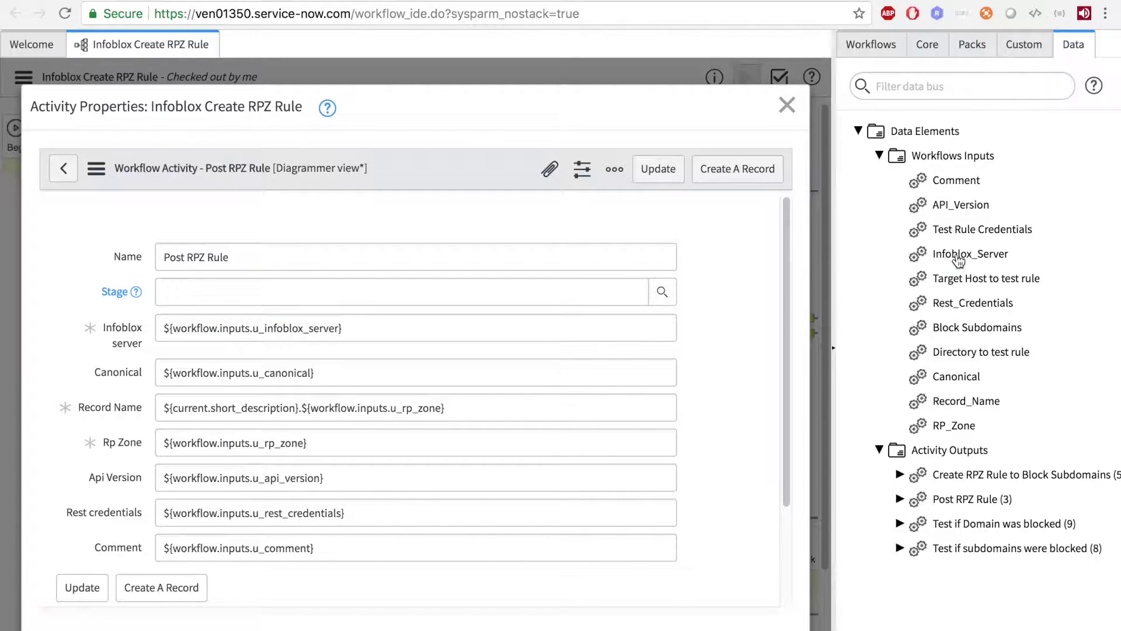
double_click(308, 322)
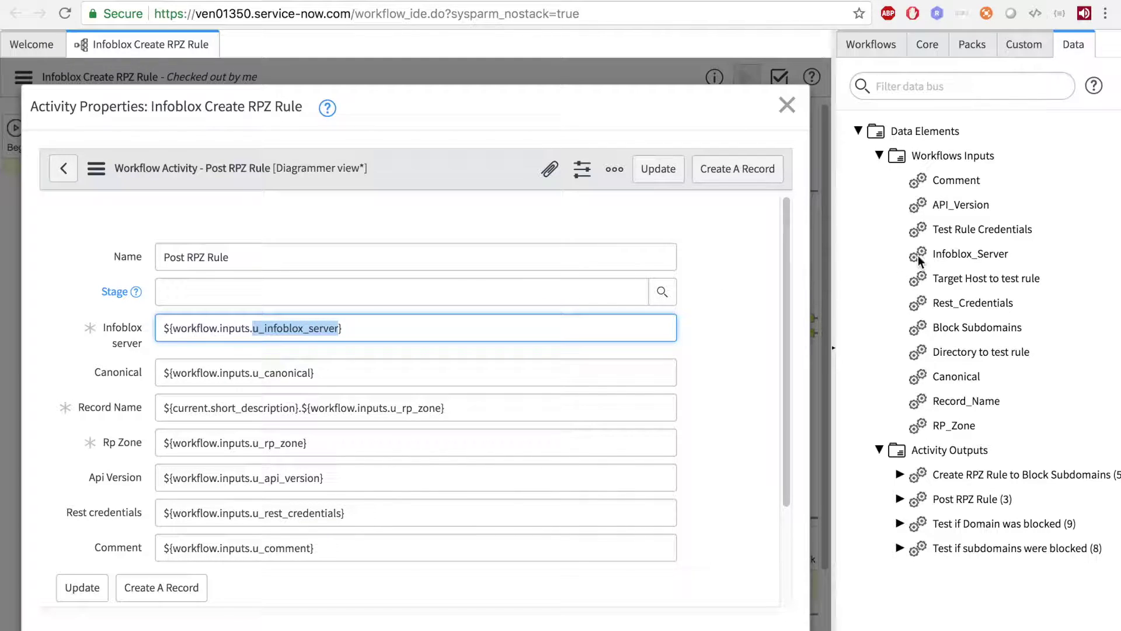
drag(918, 260, 478, 328)
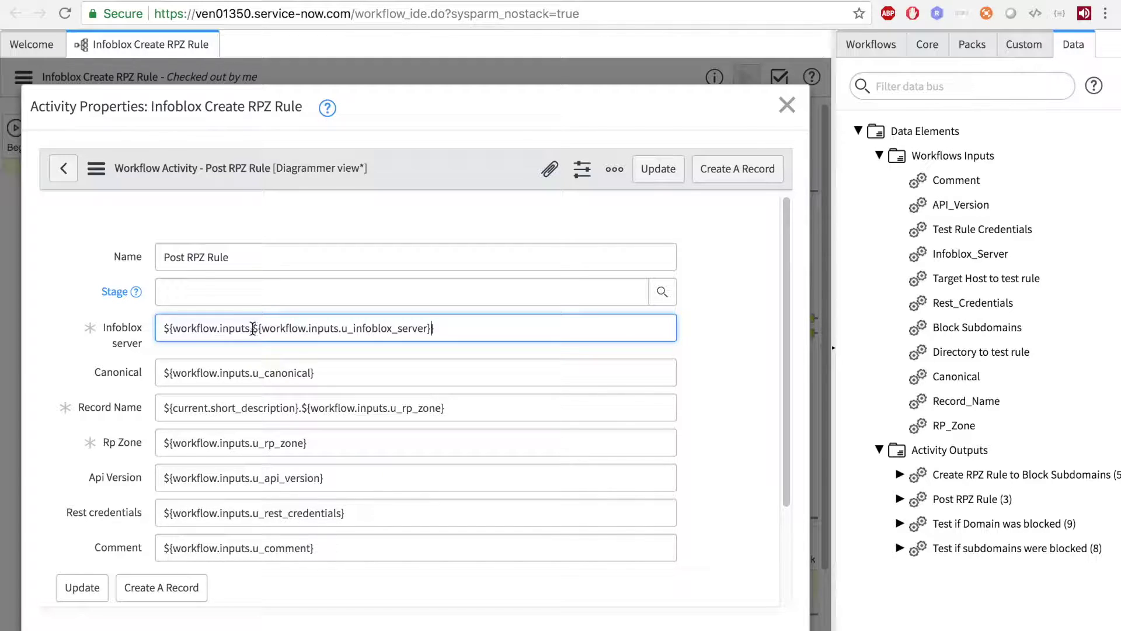
drag(252, 328, 444, 327)
click(449, 329)
key(ctrl+z)
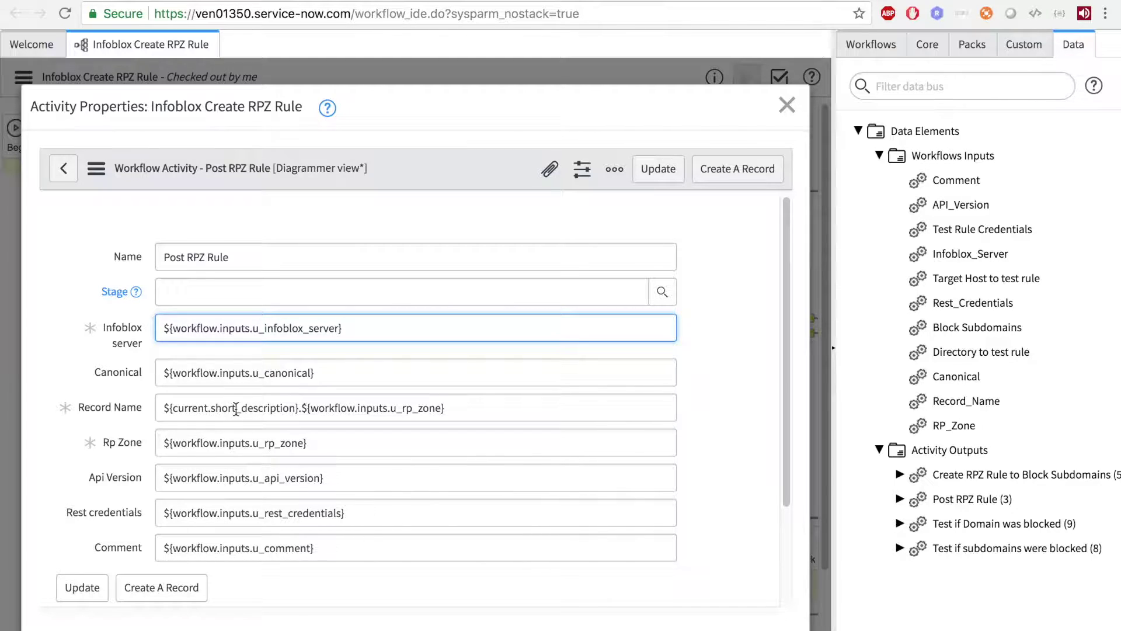
Review the Record Name value current.short_description and close the properties unchanged
double_click(214, 408)
double_click(189, 408)
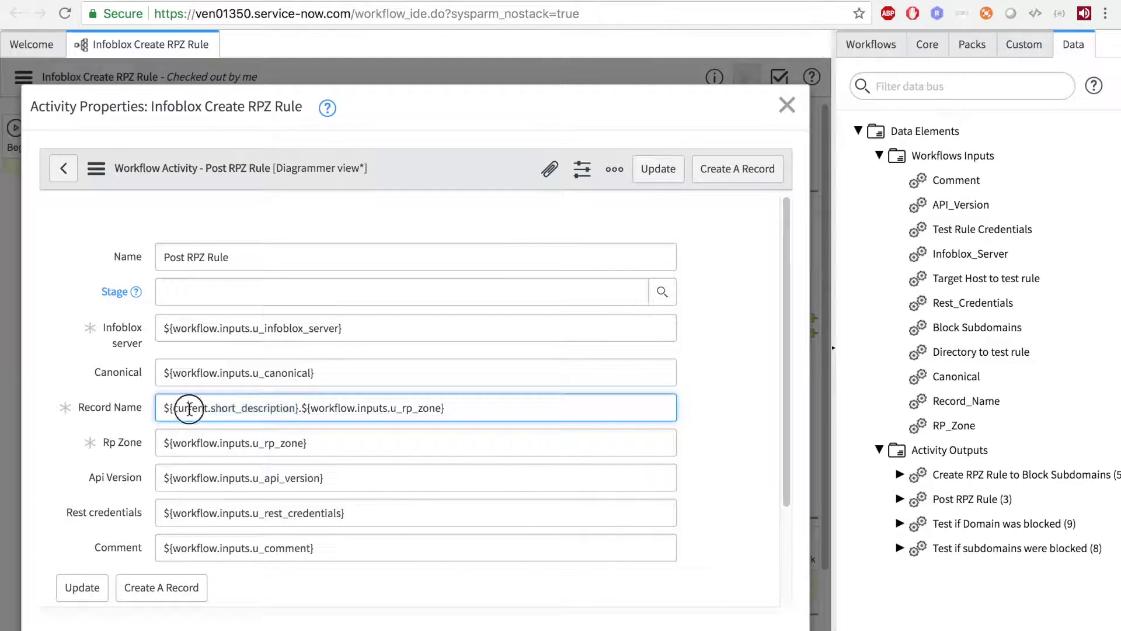
double_click(234, 408)
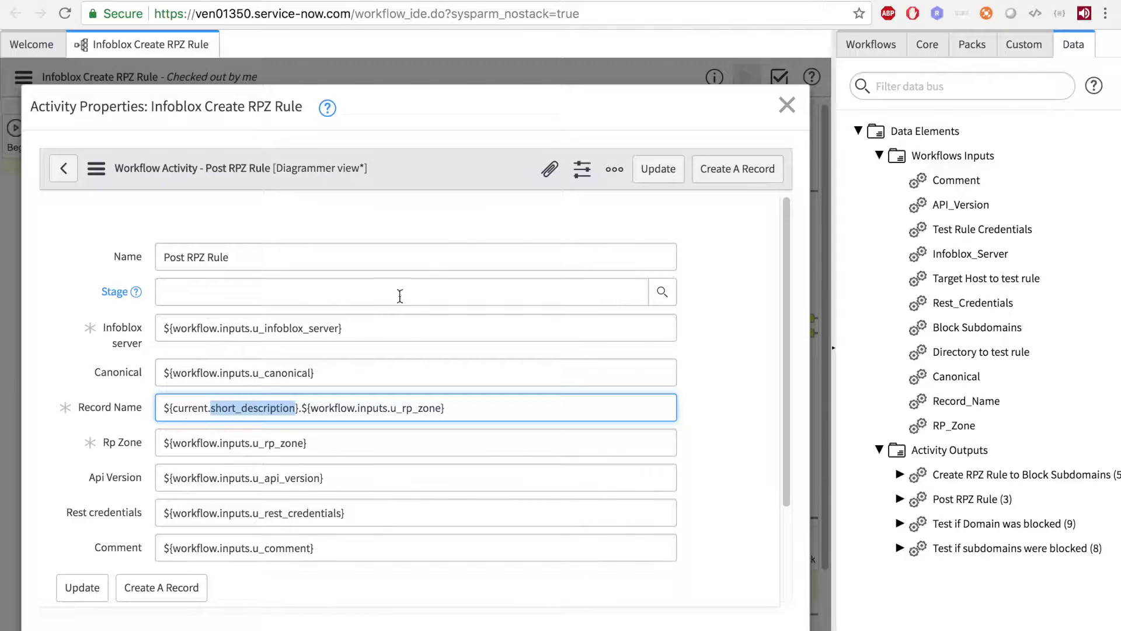
click(787, 105)
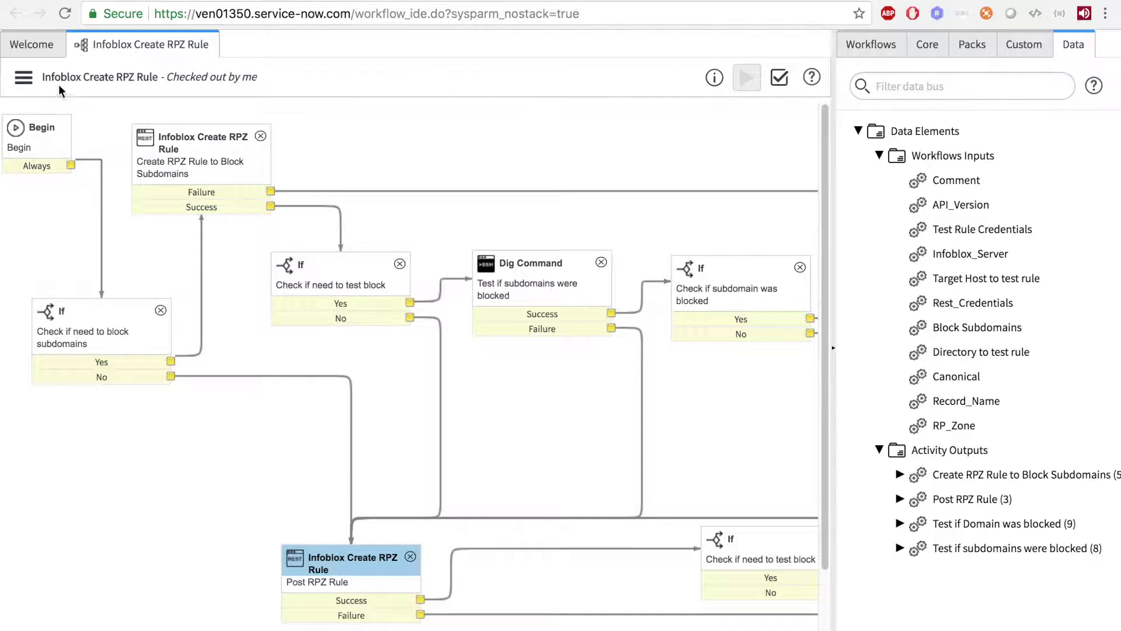
Open the workflow properties from the options menu and close them again
click(23, 77)
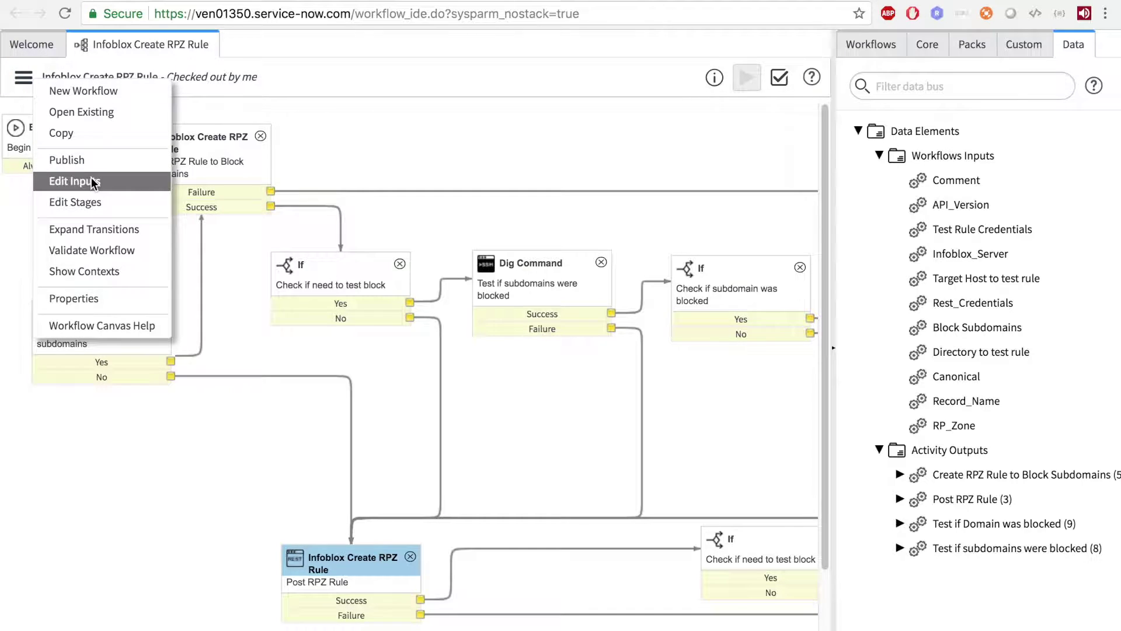
click(89, 299)
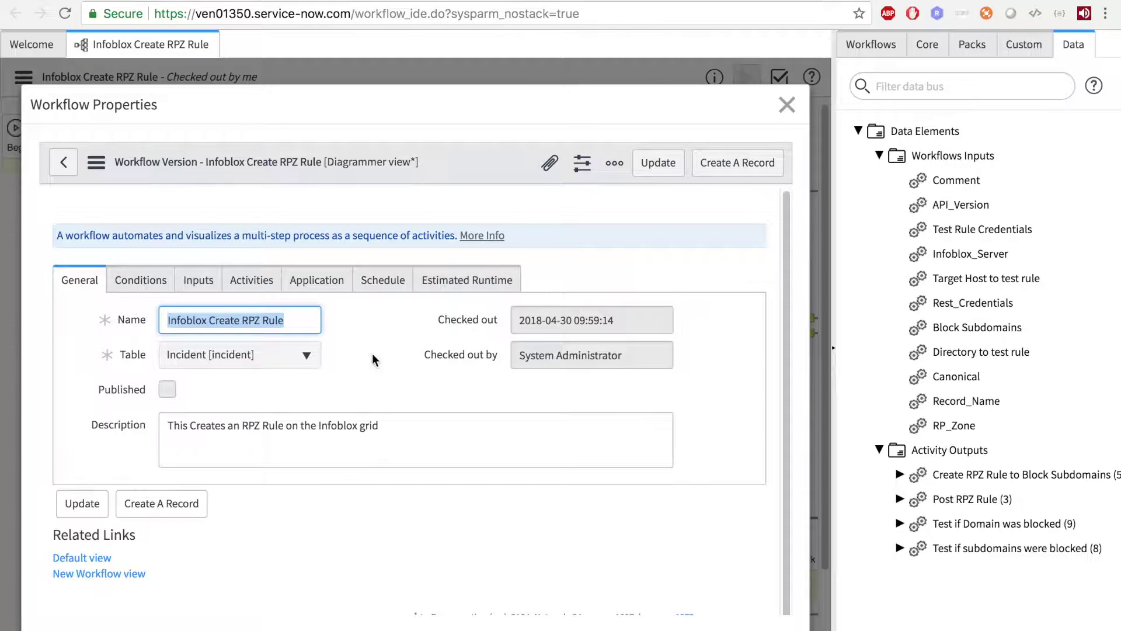
click(787, 105)
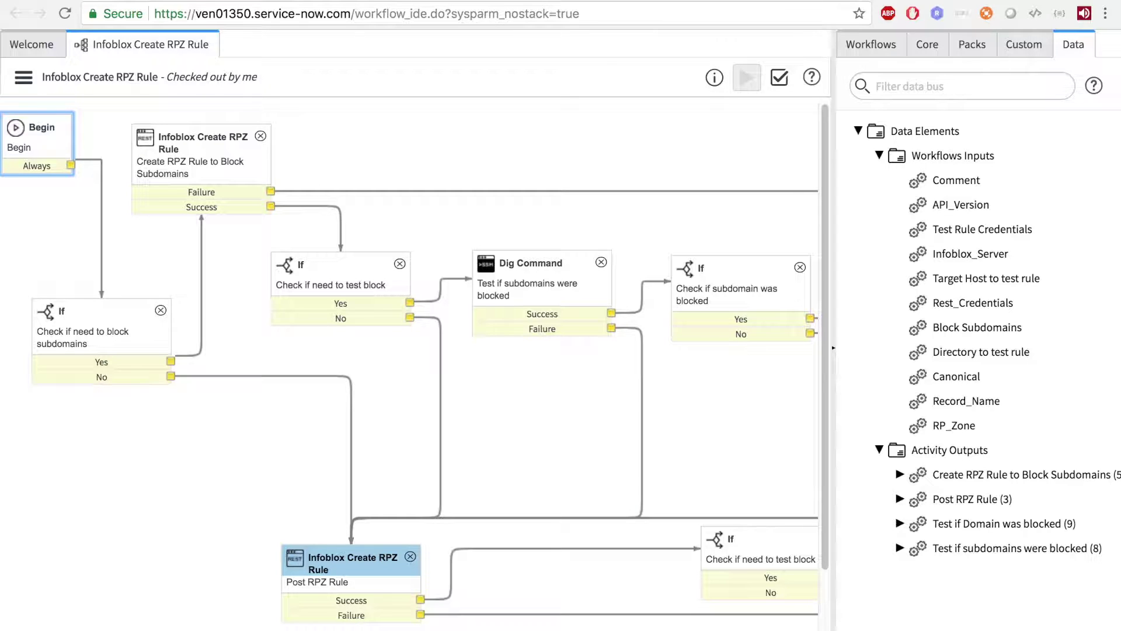
Send the GET incident request in Restlet Client and expand the first incident record
key(ctrl+Tab)
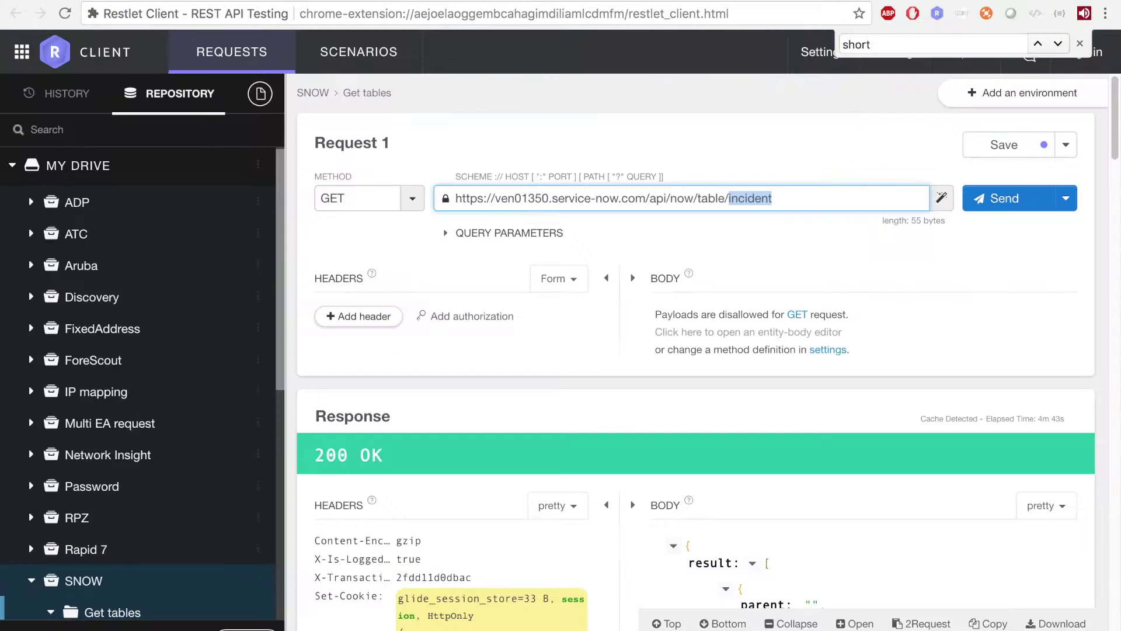
click(1024, 210)
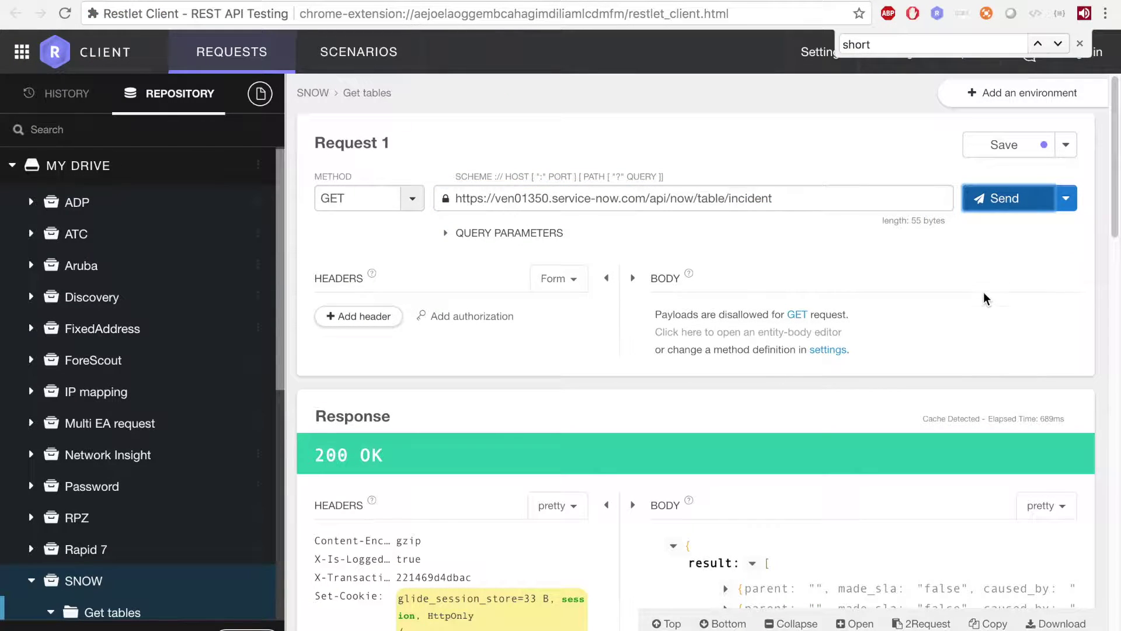
click(724, 589)
scroll(873, 484, down, 7)
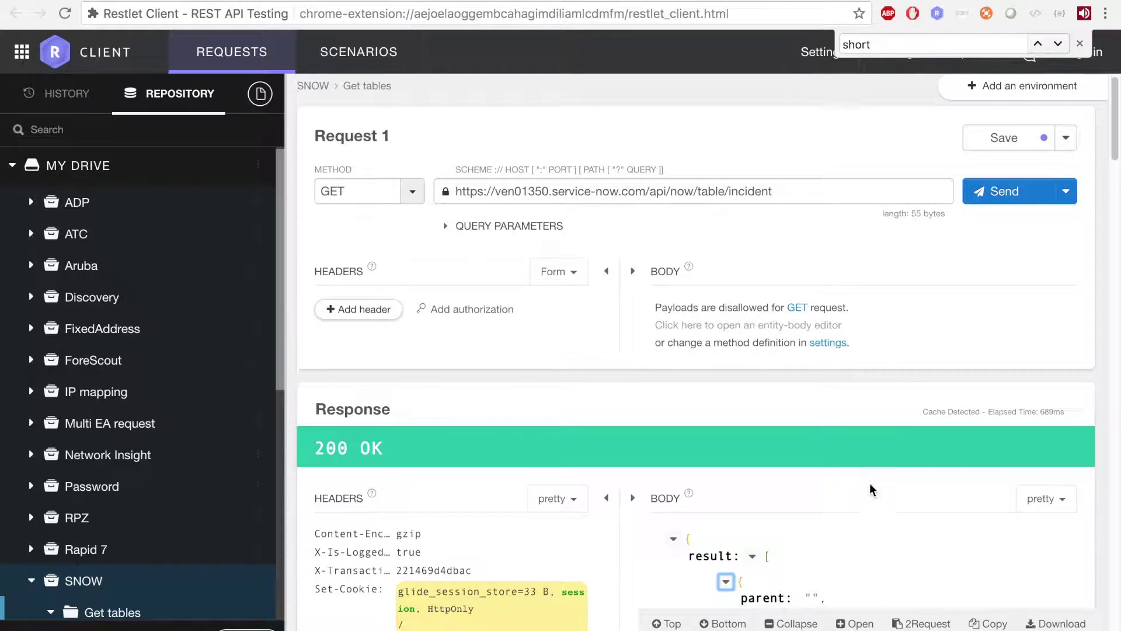
scroll(870, 467, down, 6)
scroll(869, 466, up, 6)
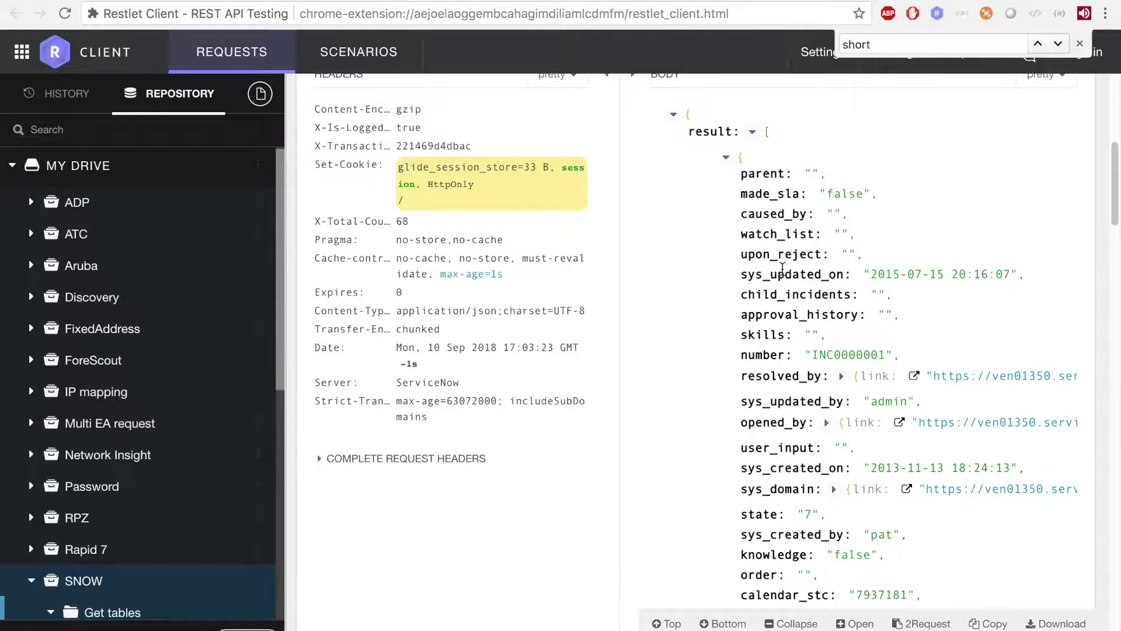
scroll(780, 257, down, 1)
Search the response for 'short' to locate the short_description field
key(ctrl+f)
text(short)
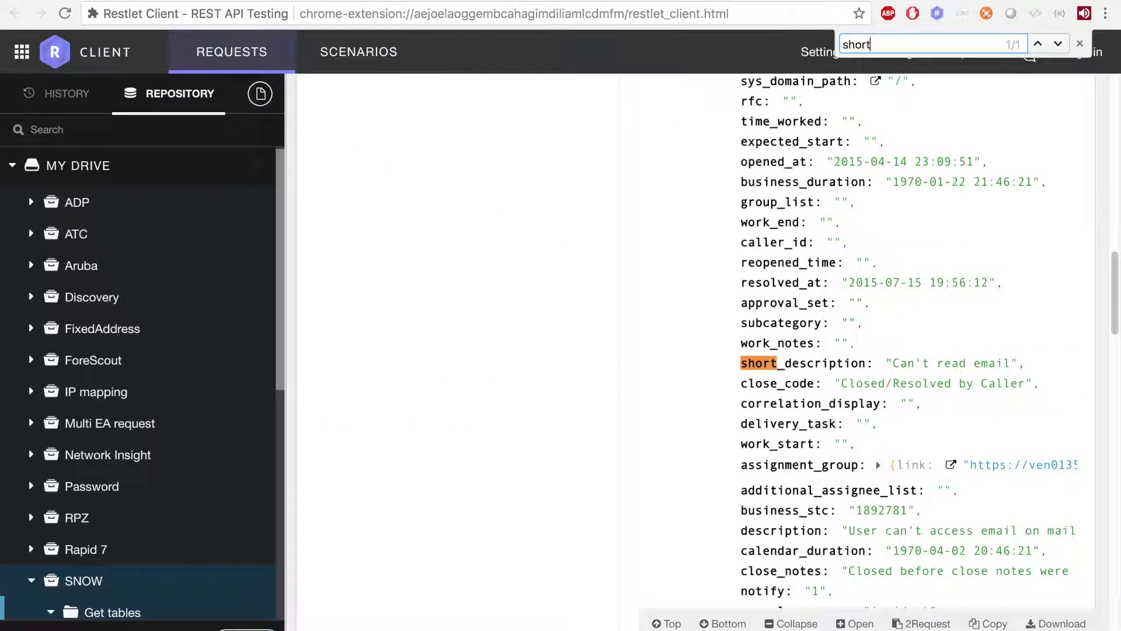
double_click(798, 362)
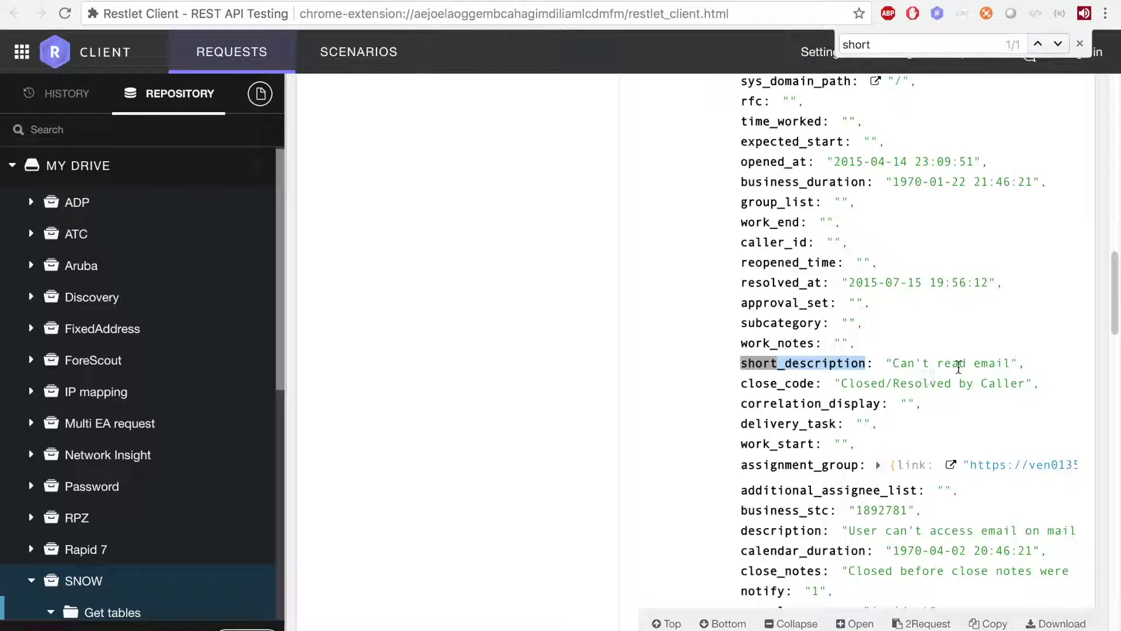
key(Escape)
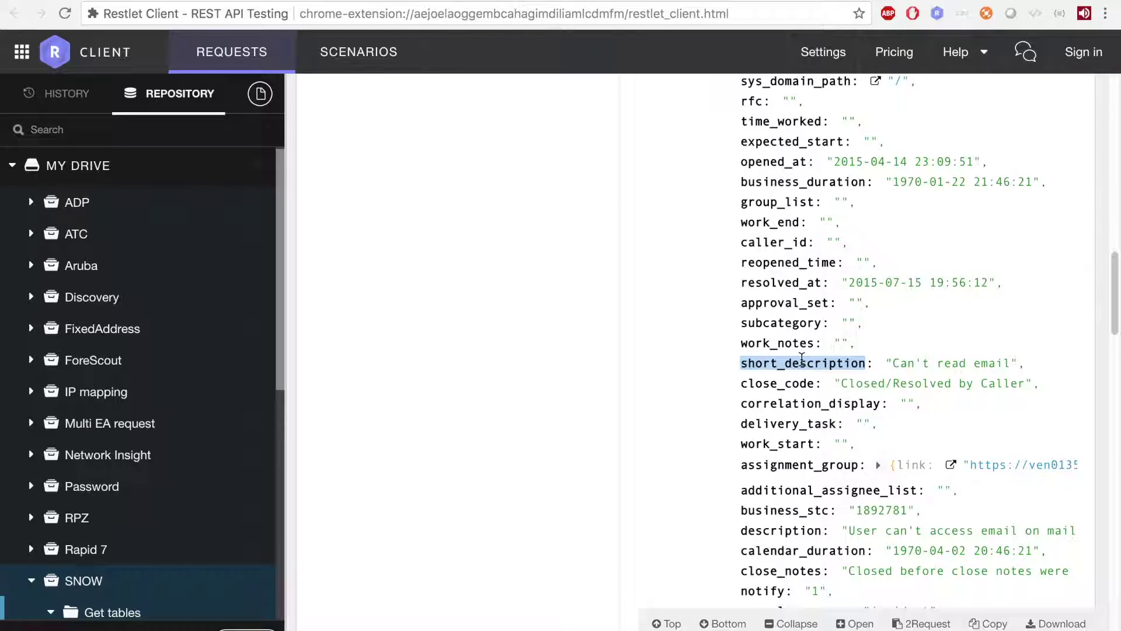
click(802, 359)
scroll(803, 362, up, 10)
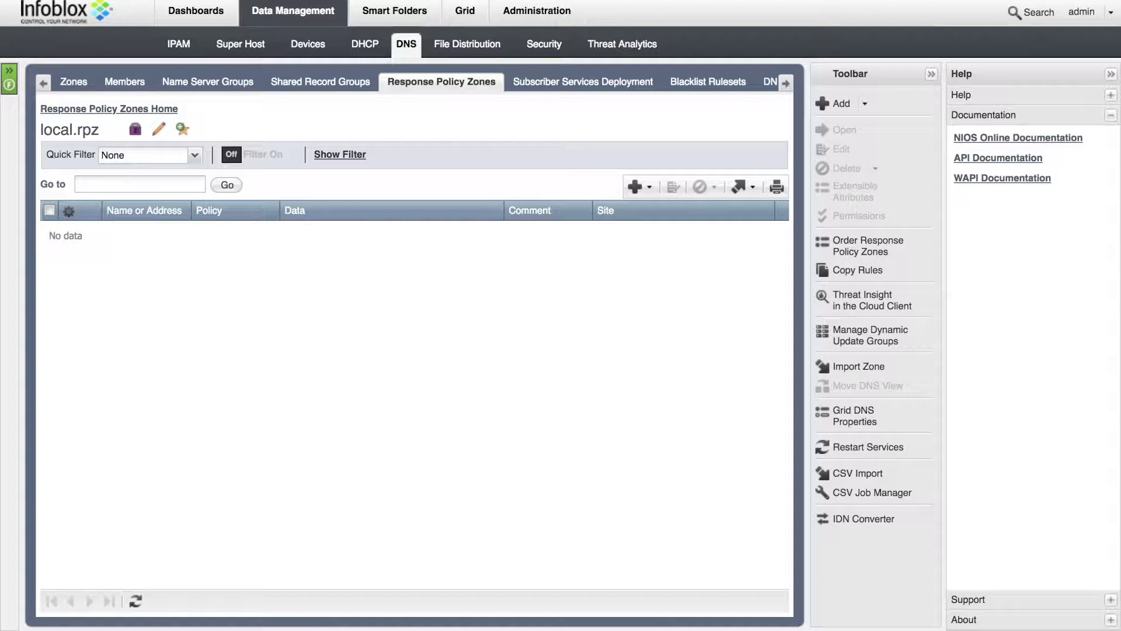
click(136, 600)
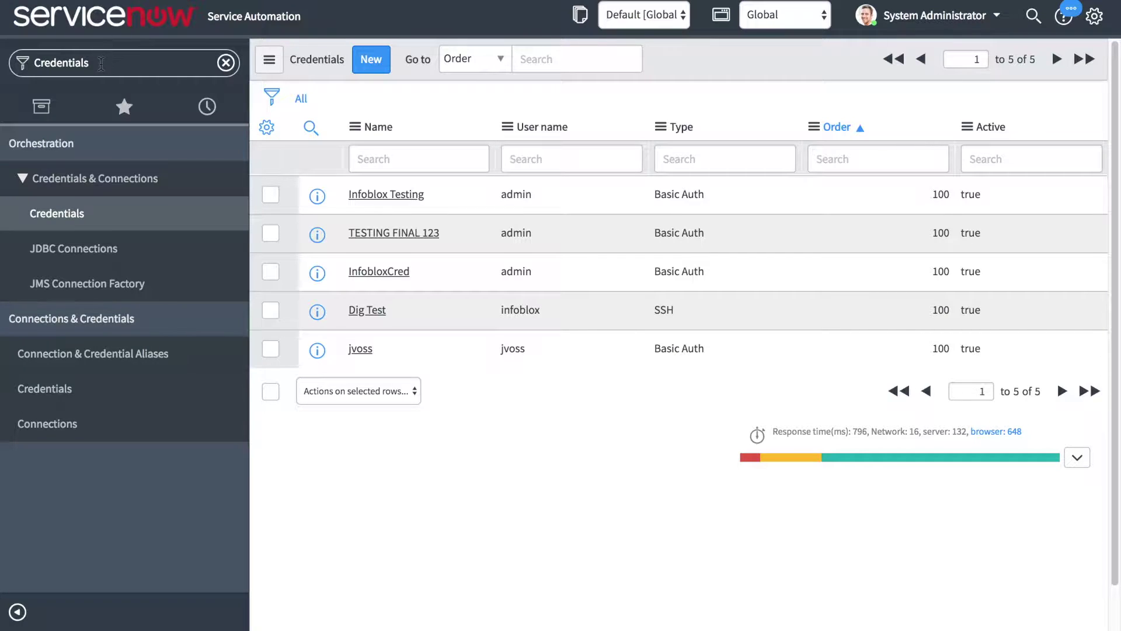
Filter the navigator for 'incident' and open Service Desk > Incidents
click(101, 64)
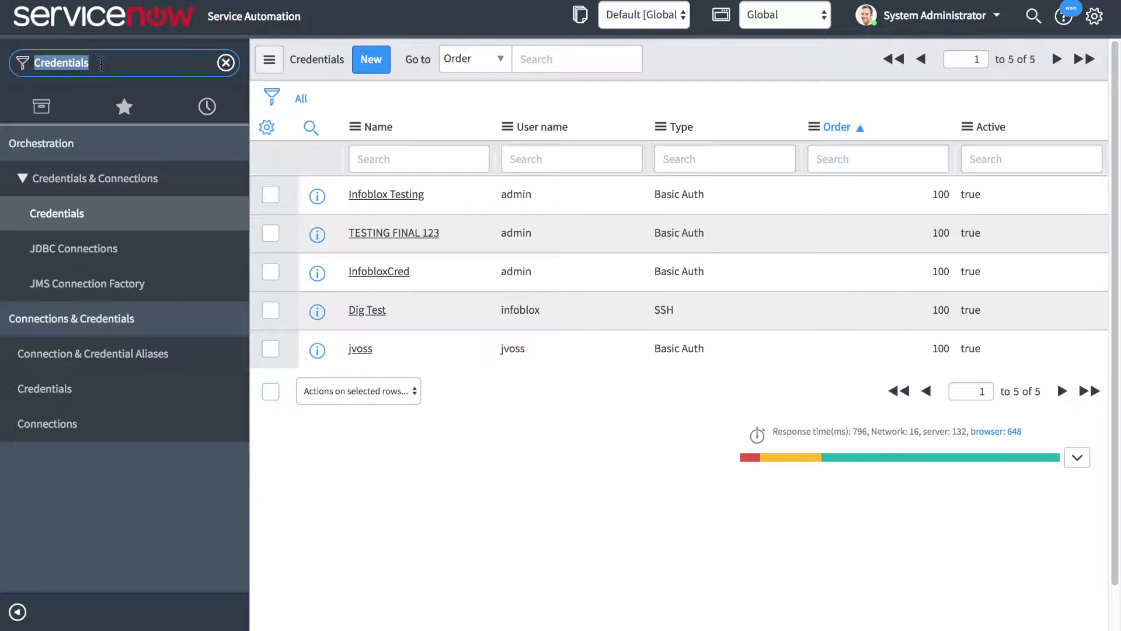
text(incident)
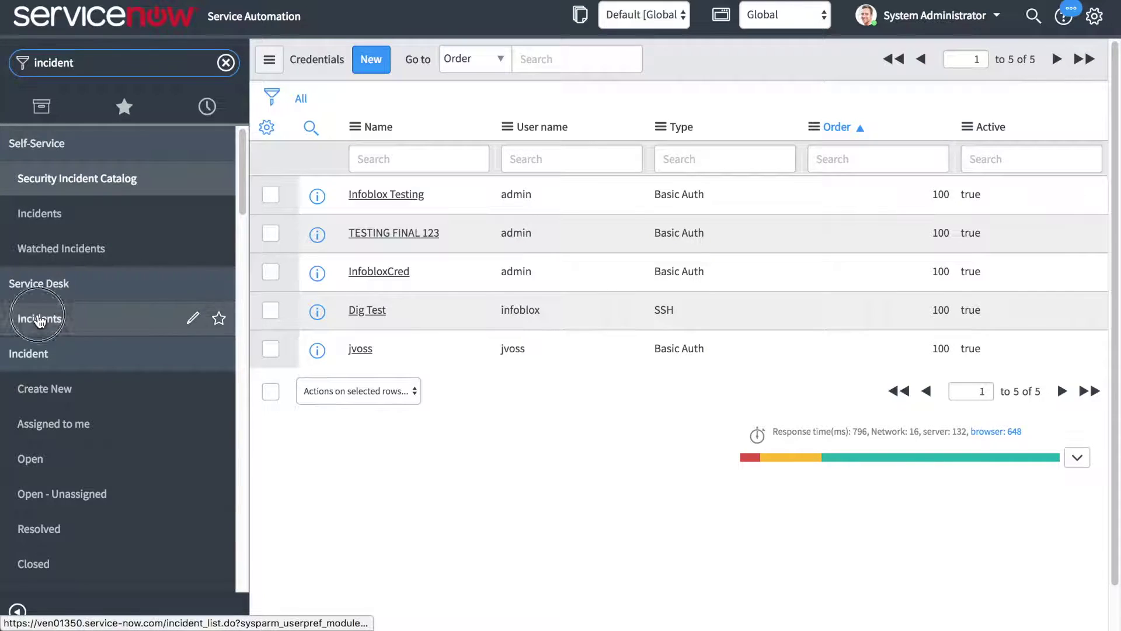
click(82, 327)
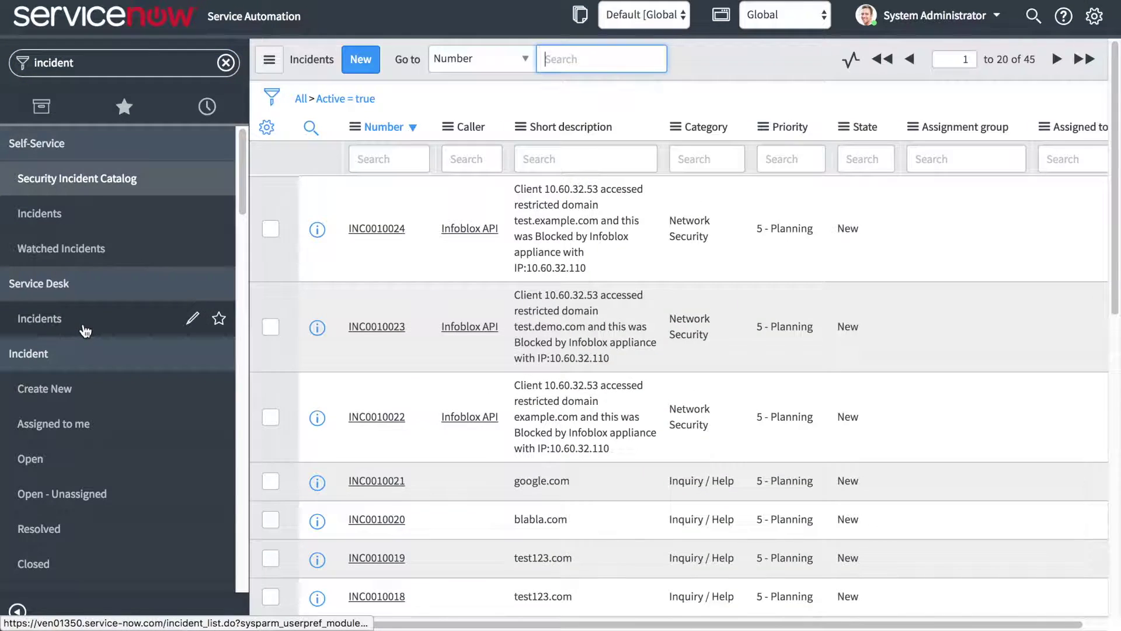
Create and submit a new incident with short description example.com
click(360, 59)
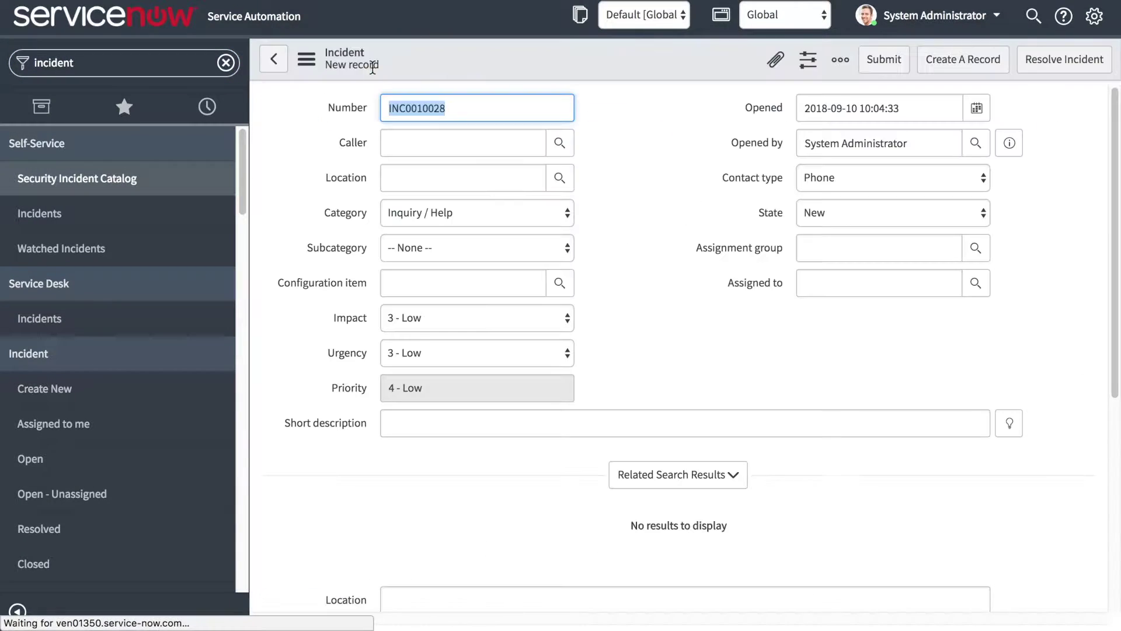
click(532, 425)
text(example.com)
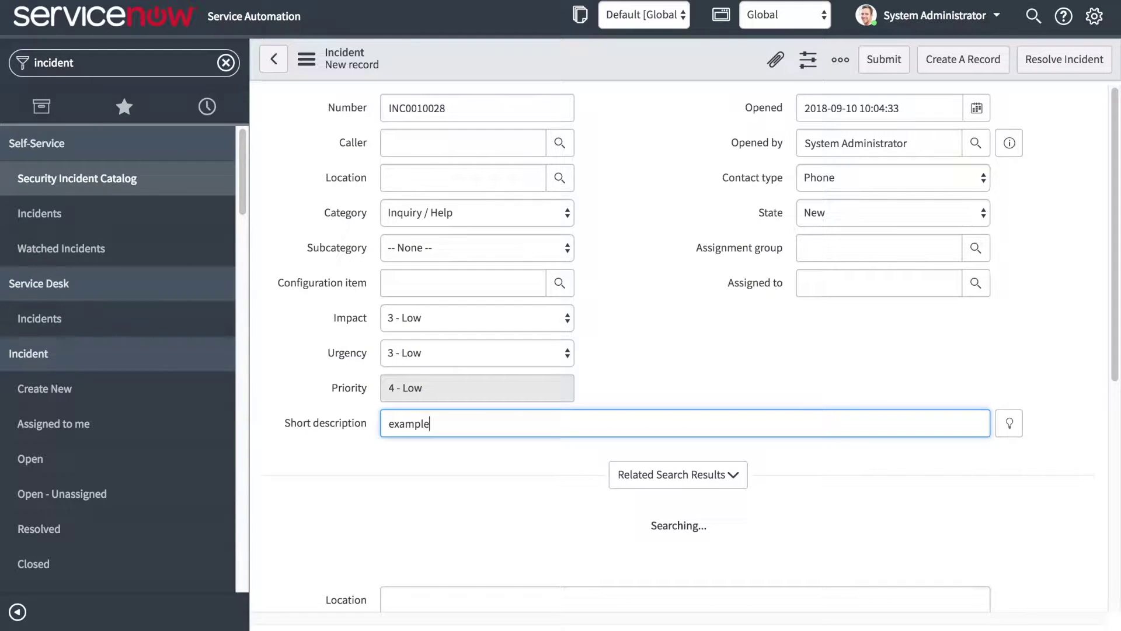
click(534, 462)
click(884, 60)
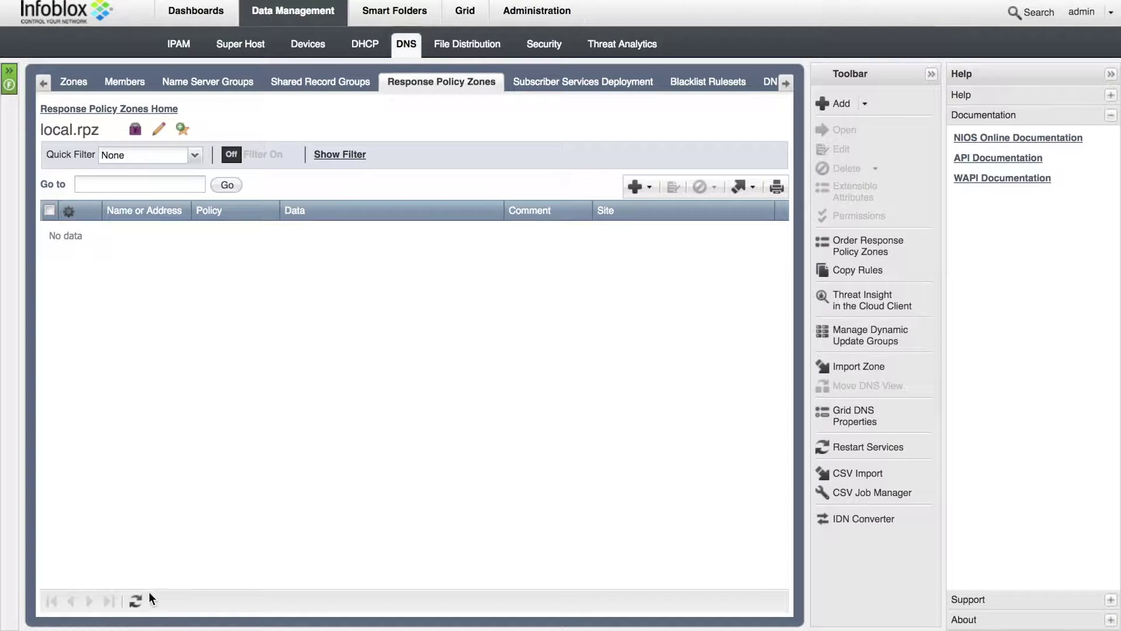
Refresh the local.rpz rule list twice to show the new example.com rule
click(136, 602)
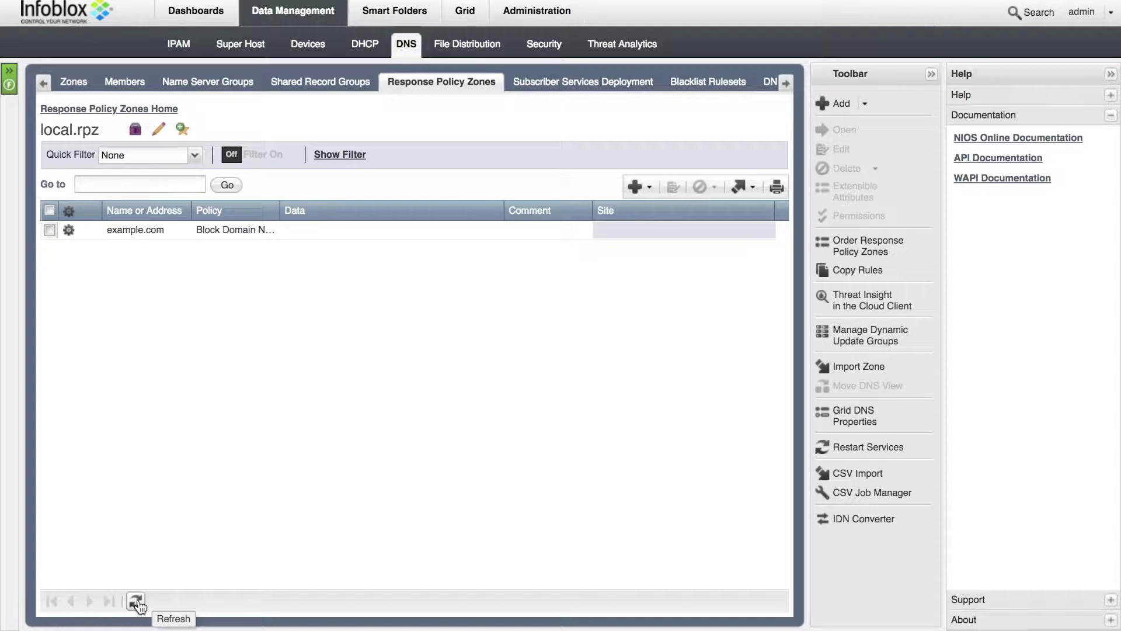
click(138, 602)
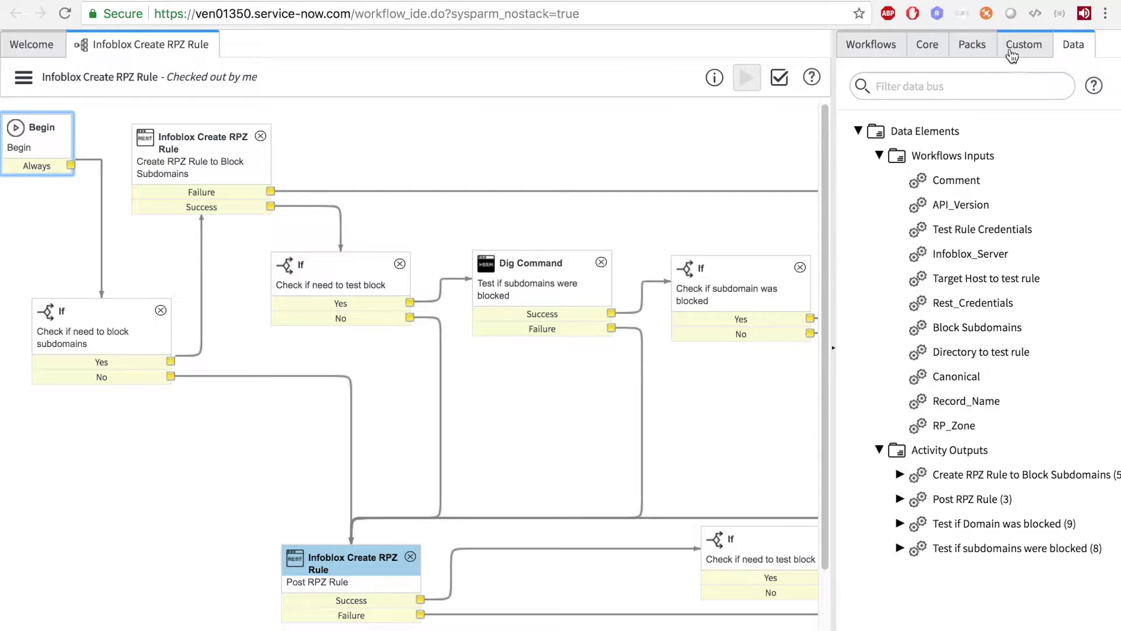
Add a Dig - v1 custom activity and link its failure output to Dig Command
click(1012, 46)
scroll(887, 537, down, 8)
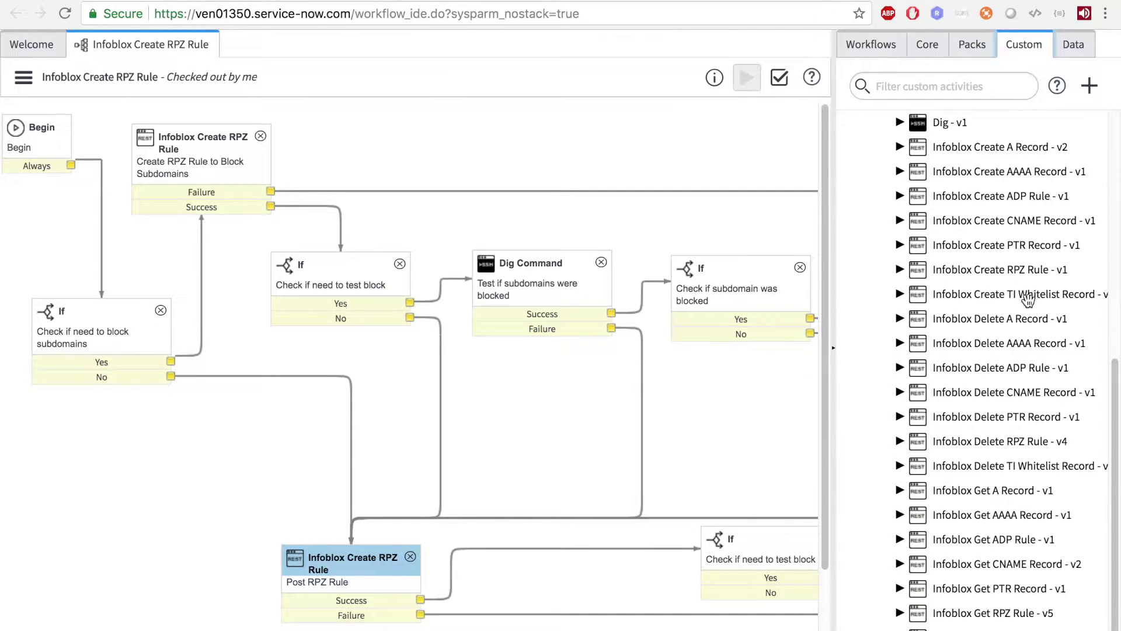
drag(940, 121, 303, 341)
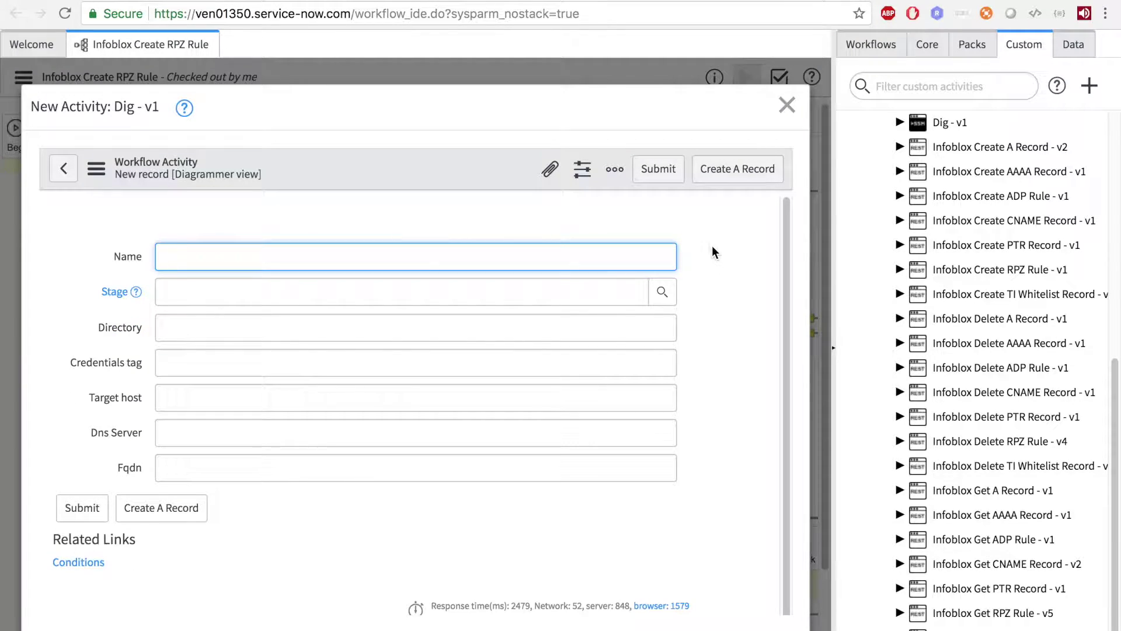
click(660, 170)
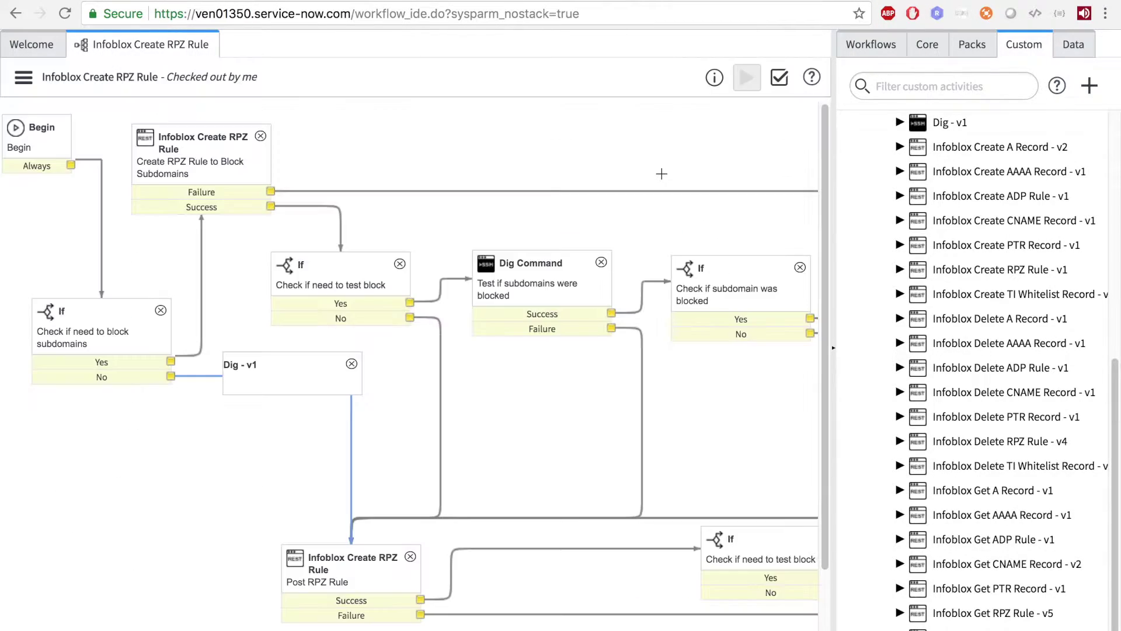
drag(362, 416, 527, 307)
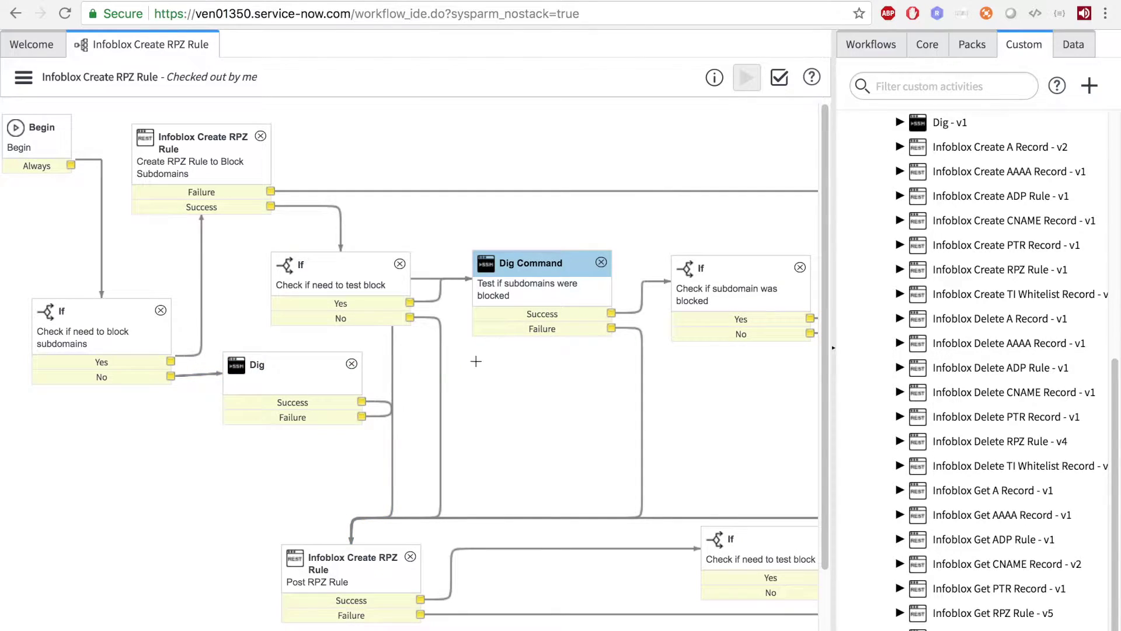
Delete the Dig activity's two connections and the Dig node, confirming the deletion
click(377, 415)
key(Delete)
click(376, 400)
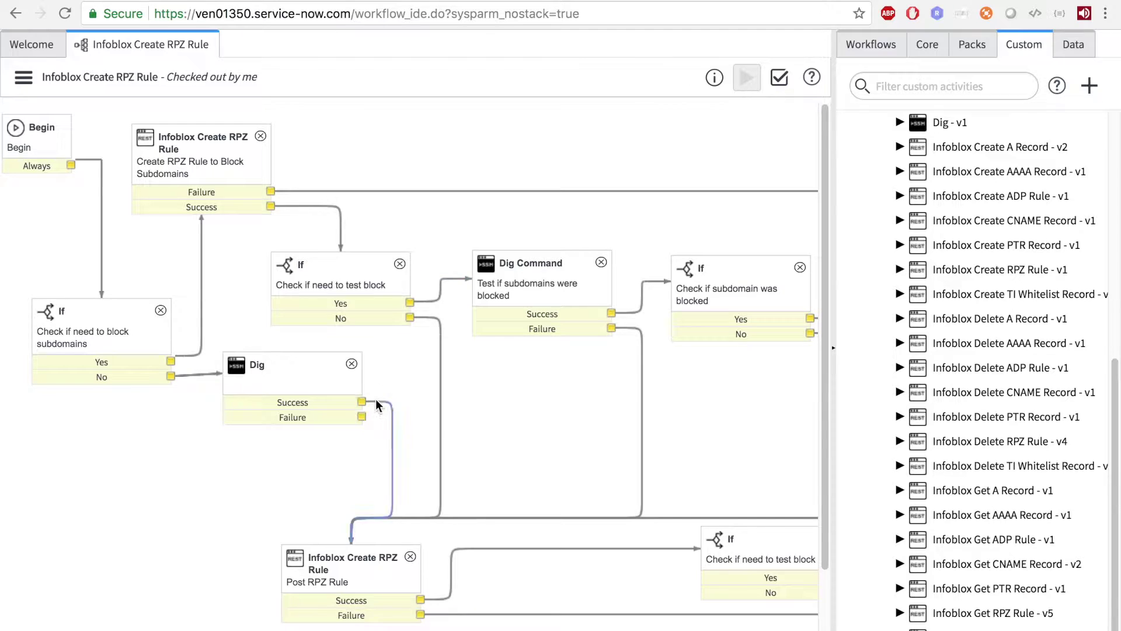
key(Delete)
click(351, 363)
click(711, 109)
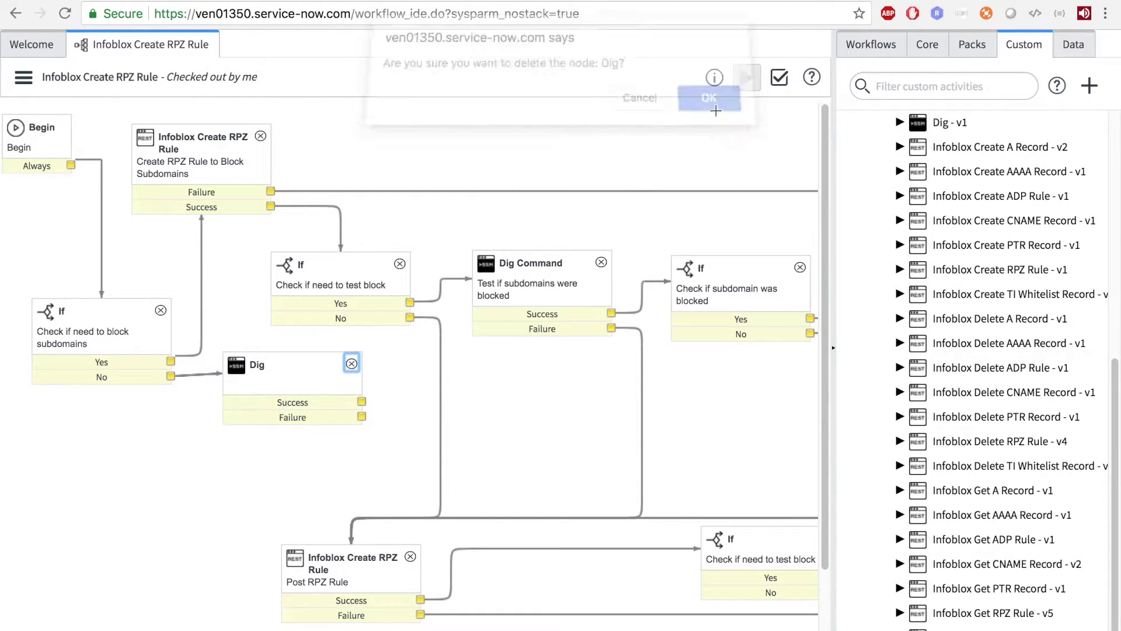